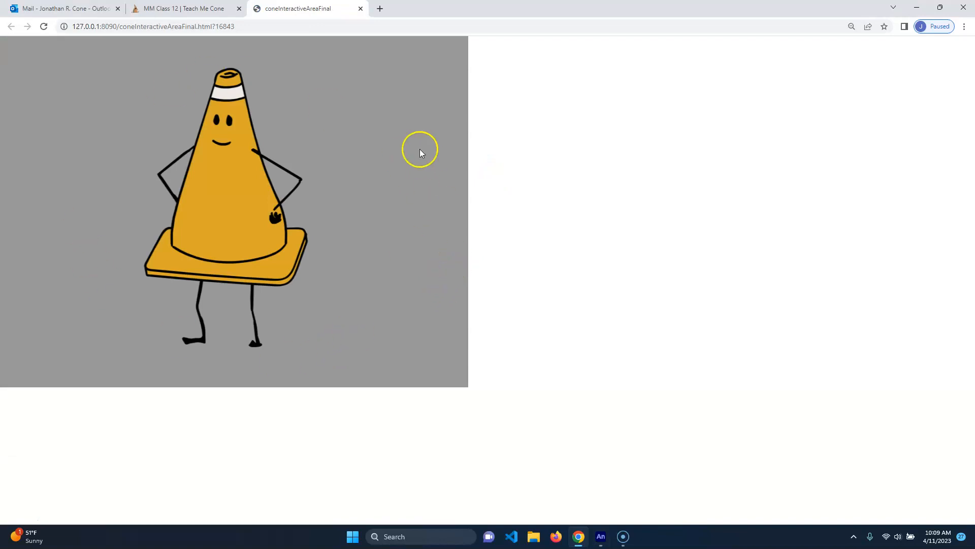
- Try out the finished interactive cone in the browser by activating its head, chest and leg areas
left_click(231, 120)
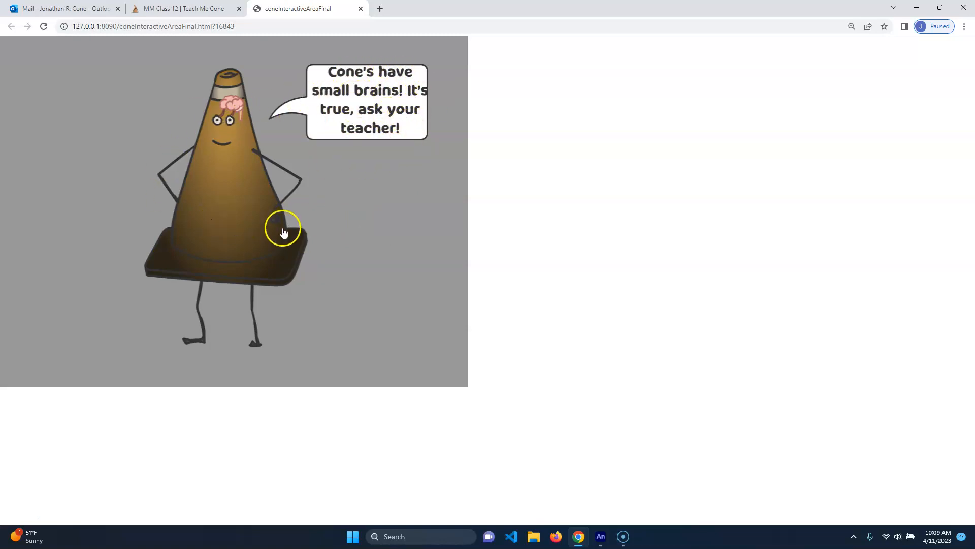
left_click(424, 192)
left_click(265, 177)
left_click(394, 168)
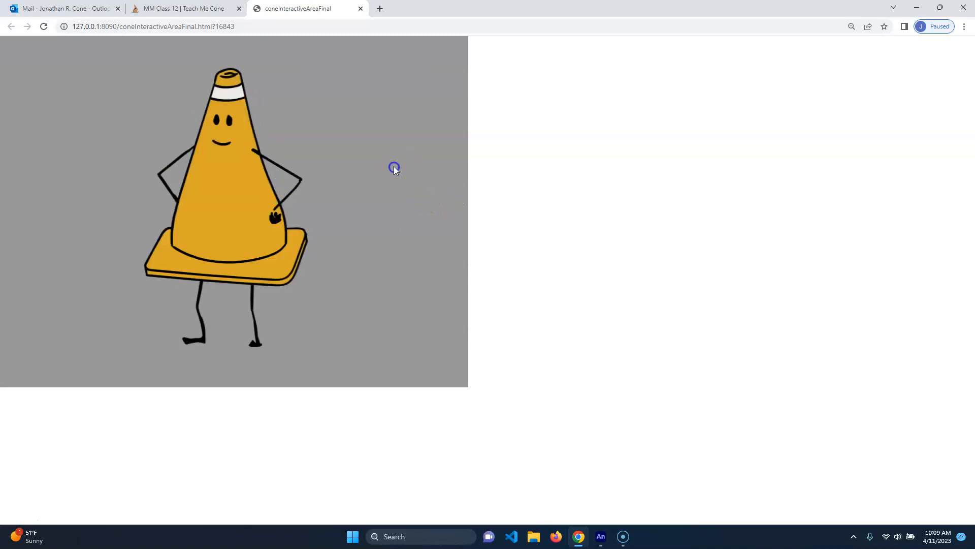
left_click(221, 193)
left_click(269, 267)
left_click(215, 138)
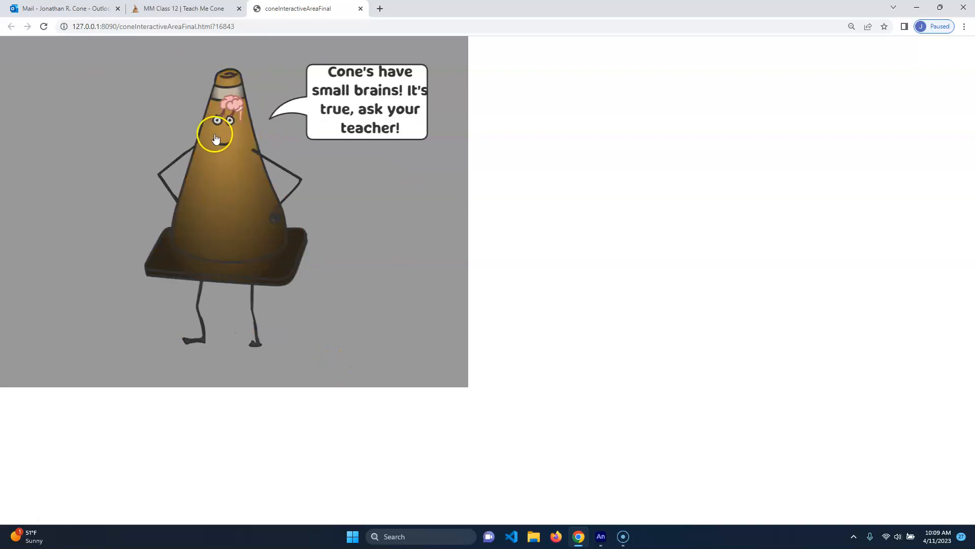
left_click(226, 201)
left_click(263, 295)
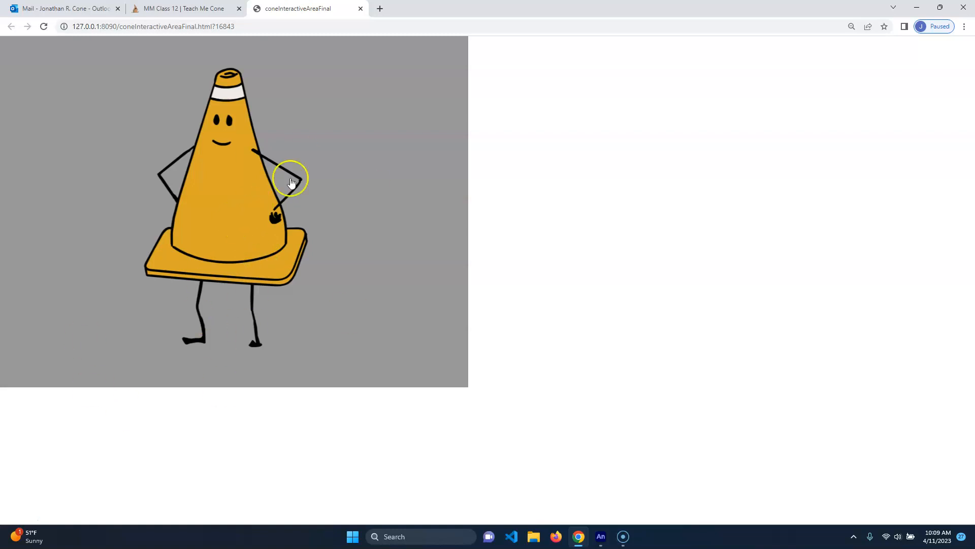
- Switch to Adobe Animate, bring up coneInteractiveArea_drawings.fla and show its timeline
left_click(601, 537)
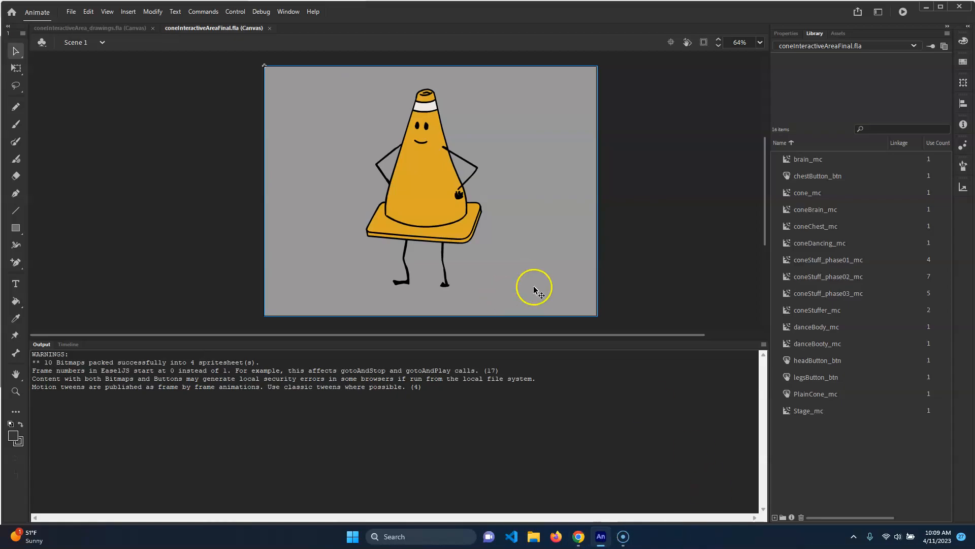
left_click(119, 26)
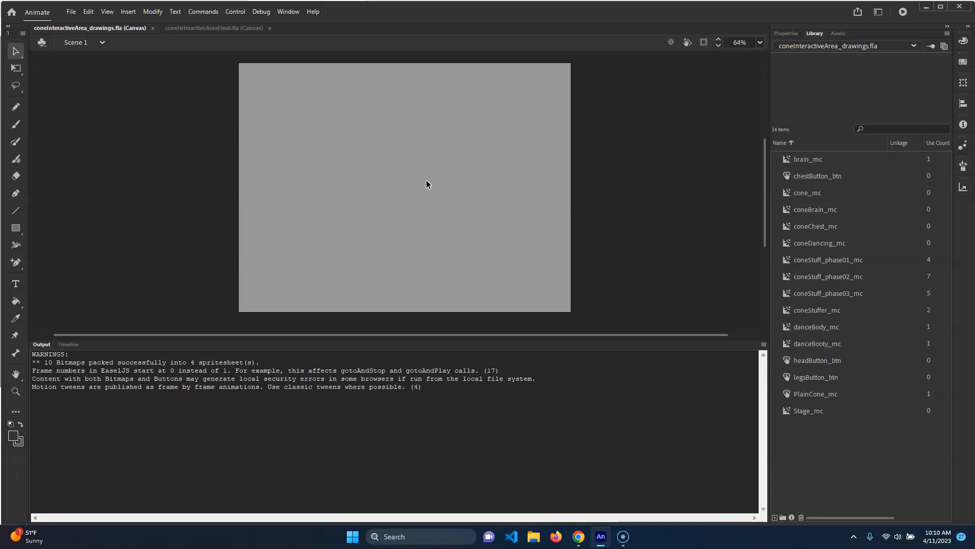
left_click(397, 212)
left_click(69, 344)
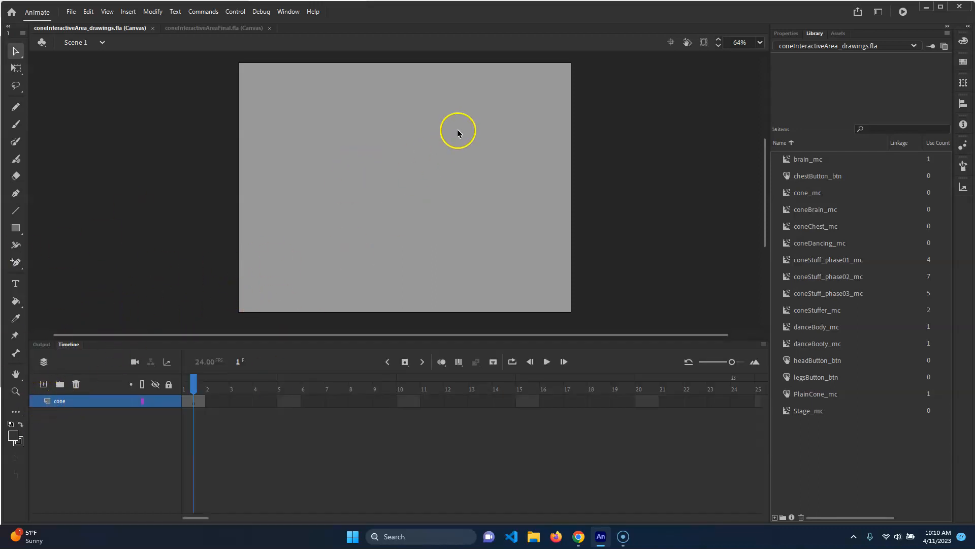
- Open the cone_mc symbol from the library and examine its whole drawing
left_click(820, 193)
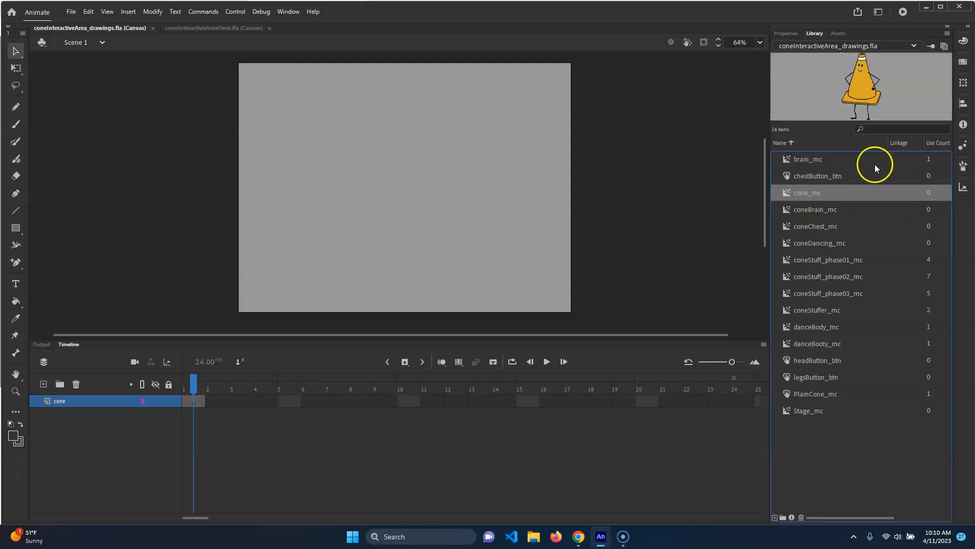
double_click(786, 193)
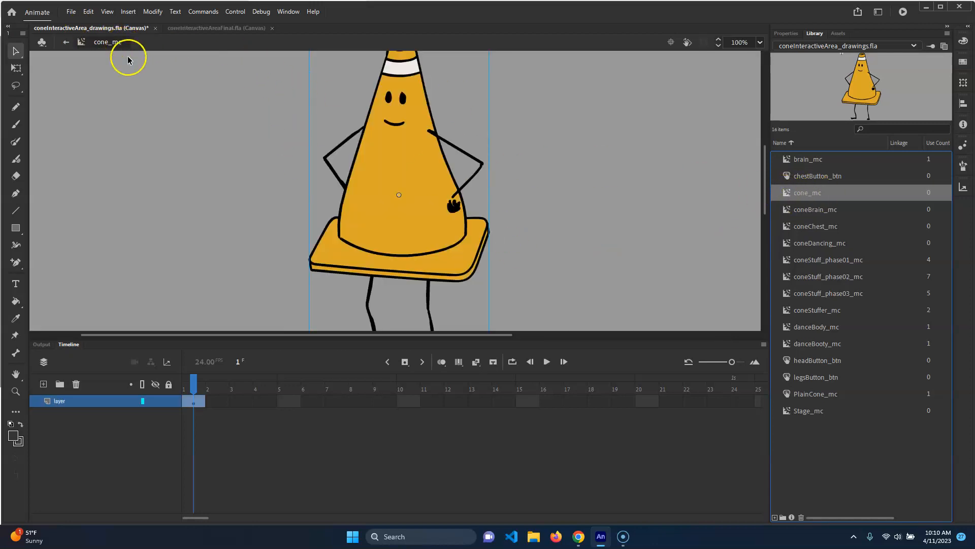
left_click(440, 166)
left_click(440, 166)
scroll(508, 194, "down", 4)
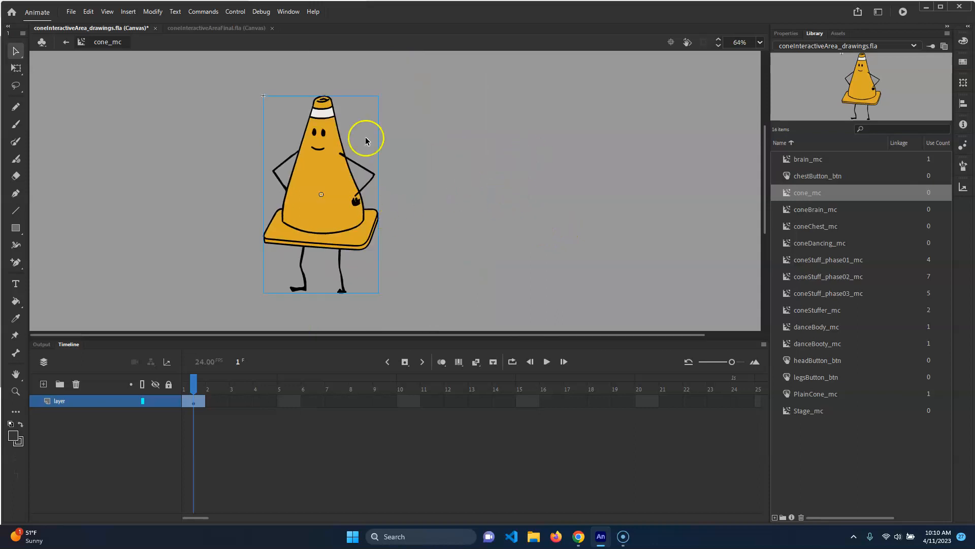
- Return to Scene 1 and place an instance of cone_mc in the middle of the stage on the cone layer
left_click(65, 41)
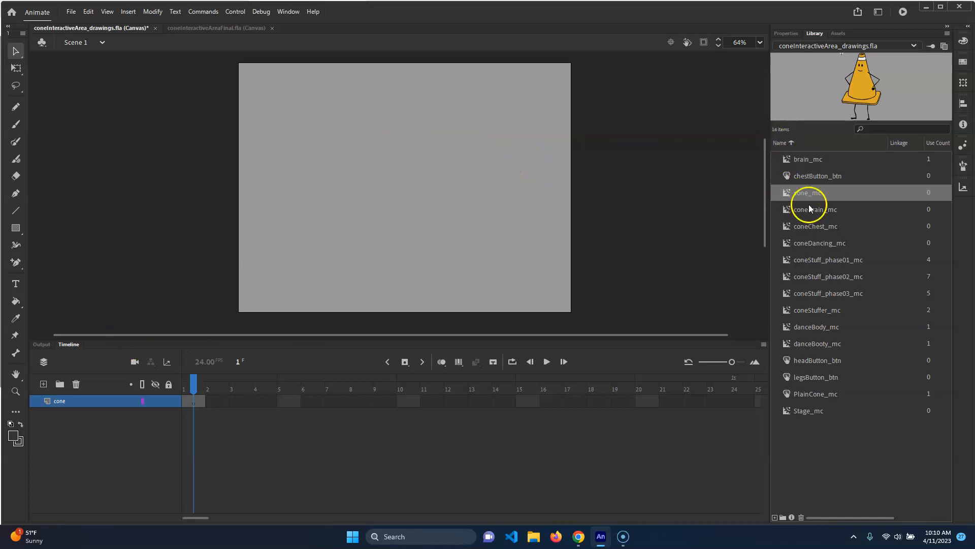
left_click_drag(813, 194, 391, 214)
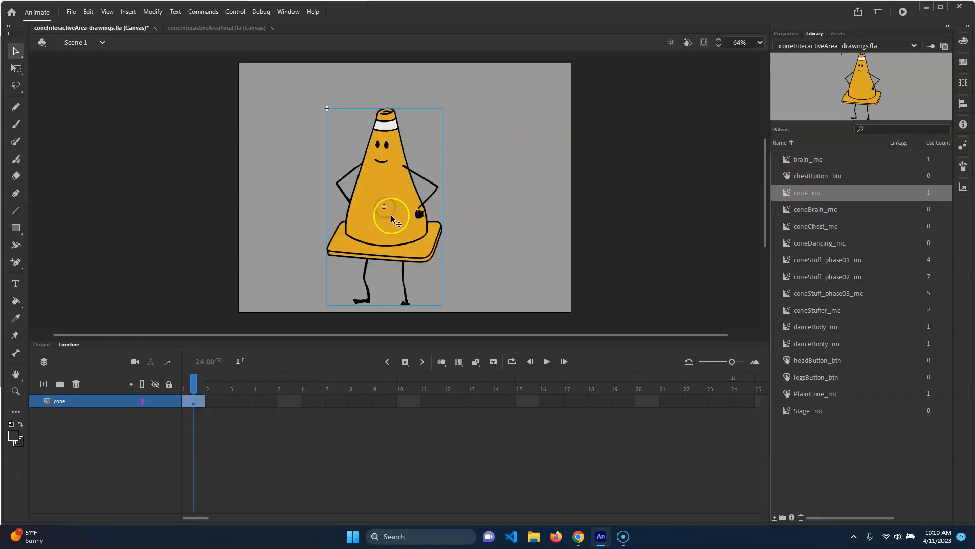
left_click_drag(398, 177, 410, 168)
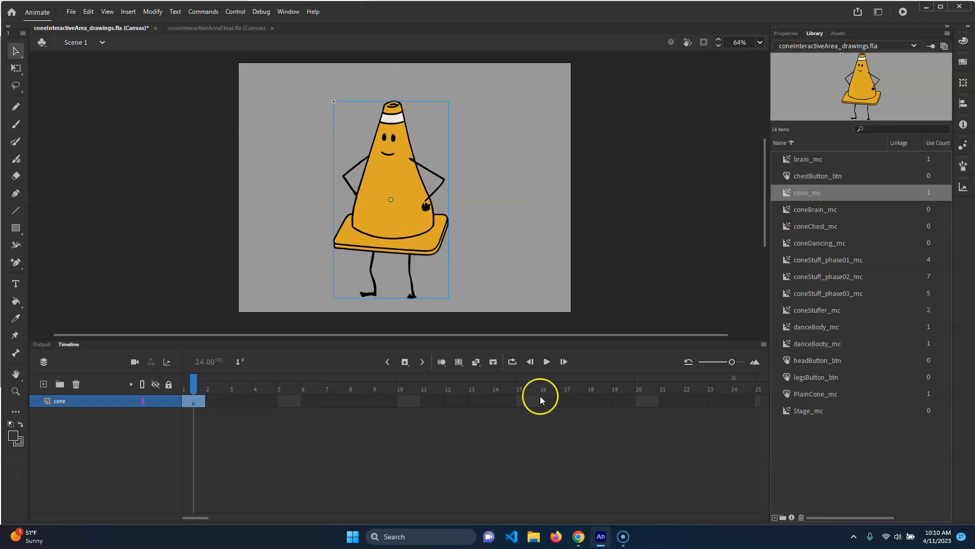
- Switch to the browser and review the clickable body areas of the finished cone
left_click(584, 537)
left_click(328, 159)
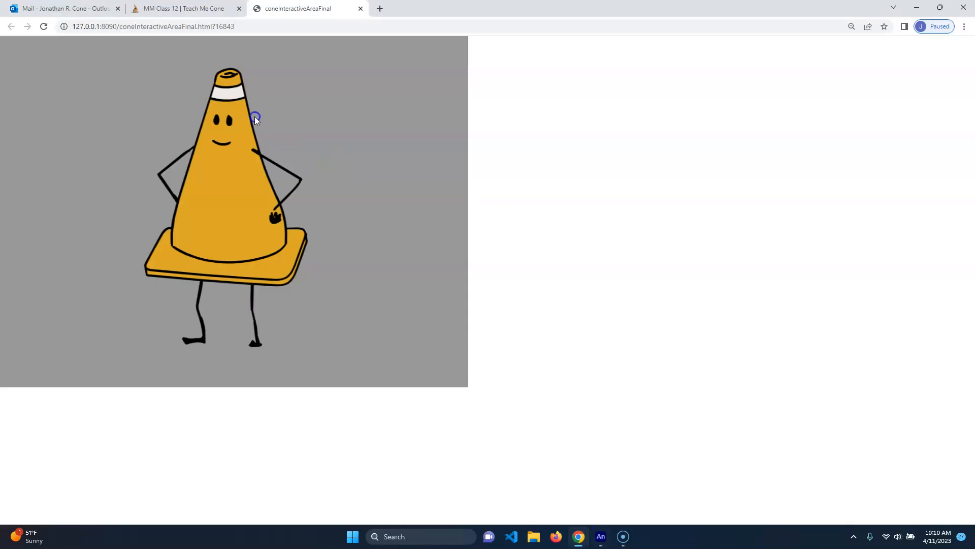
left_click(234, 269)
left_click(144, 233)
- Look up the assignment lab materials link on the MM Class 12 page and compare with the finished cone page
left_click(183, 9)
left_click(299, 8)
left_click(206, 9)
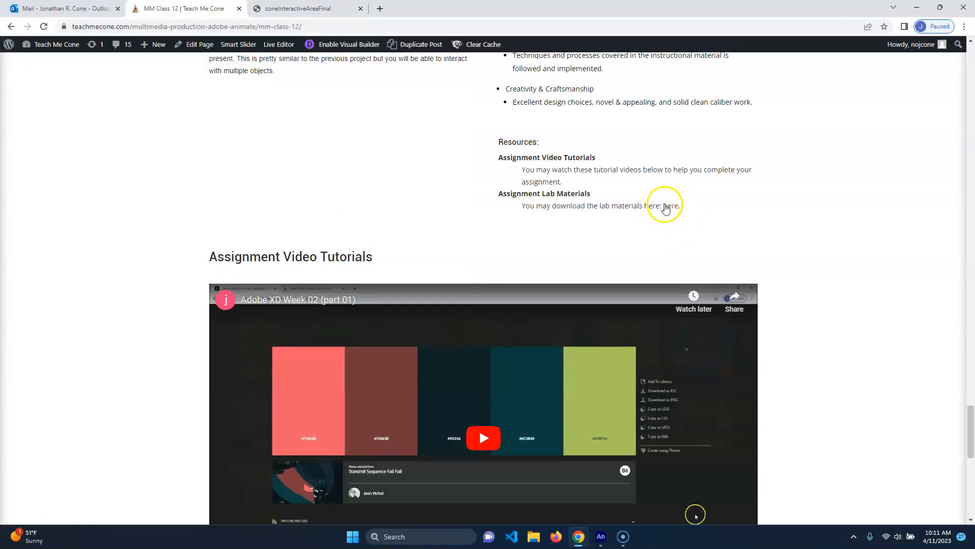
left_click(300, 8)
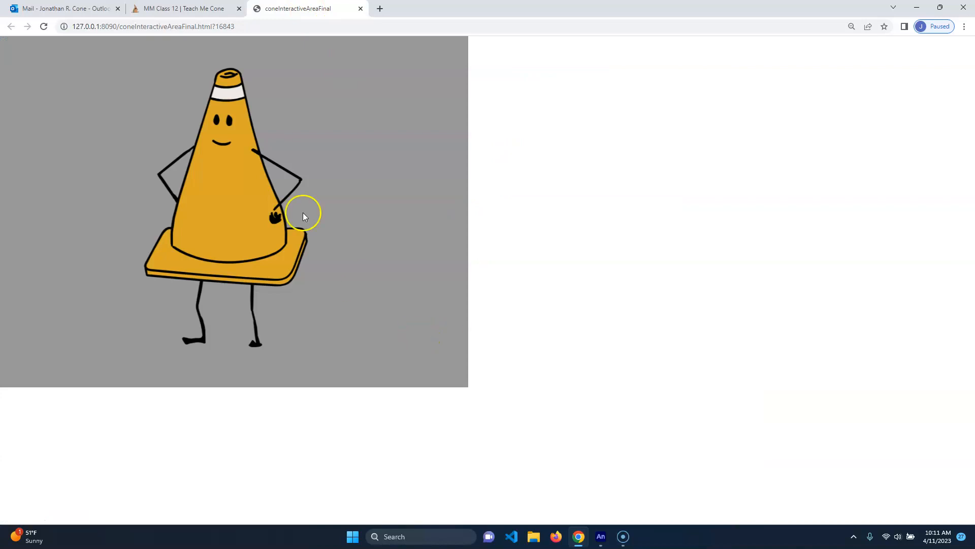
left_click(206, 8)
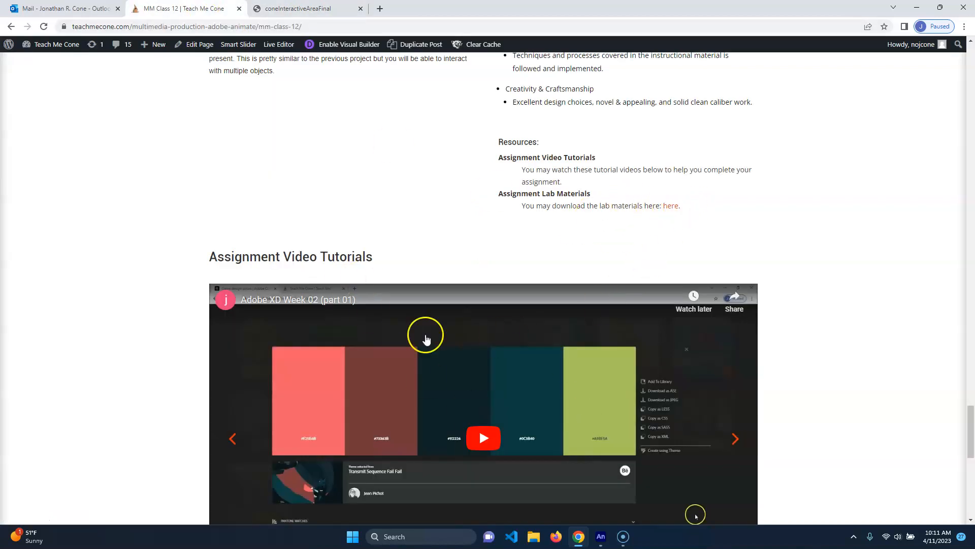
left_click(294, 8)
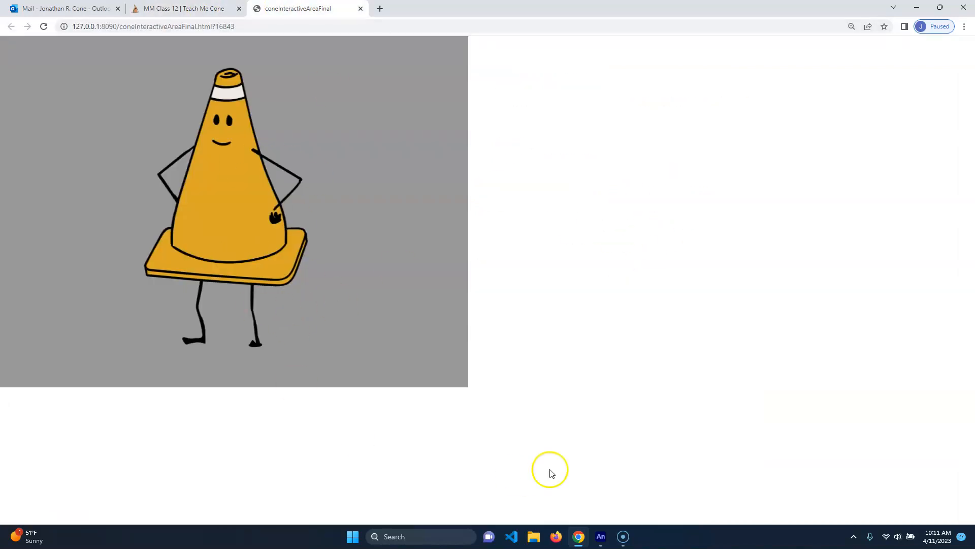
- Switch back to Animate and preview the chestButton_btn, coneBrain_mc, coneChest_mc and coneDancing_mc symbols in the library
left_click(601, 538)
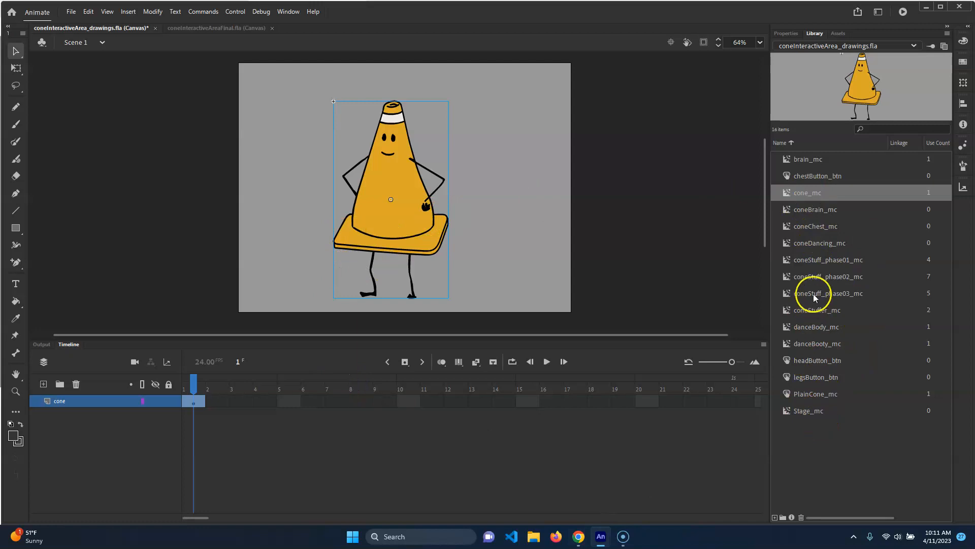
left_click(831, 177)
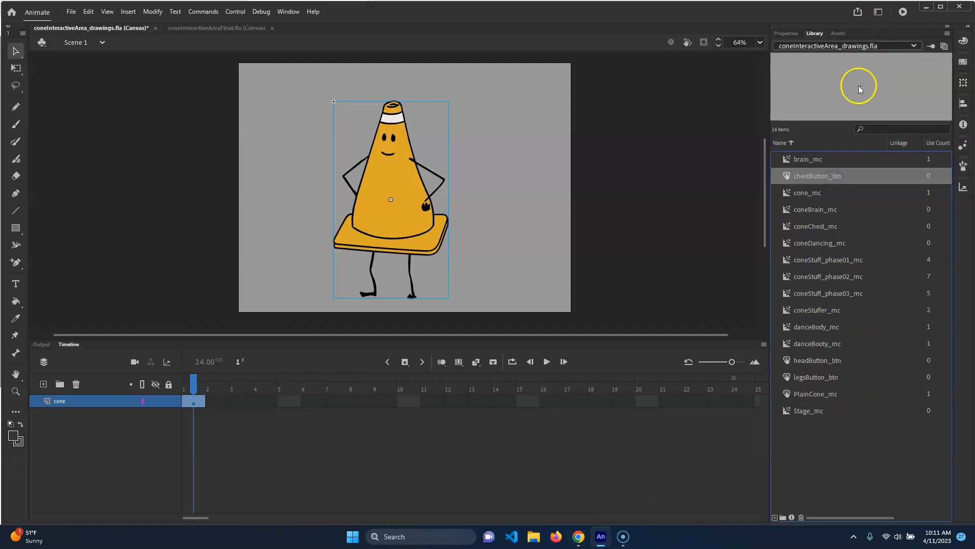
left_click(814, 211)
left_click(824, 227)
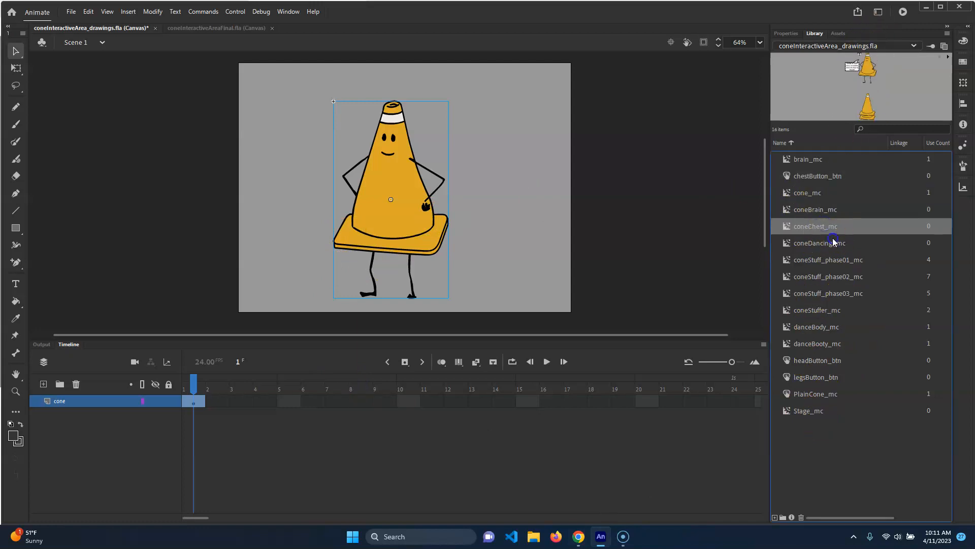
left_click(833, 242)
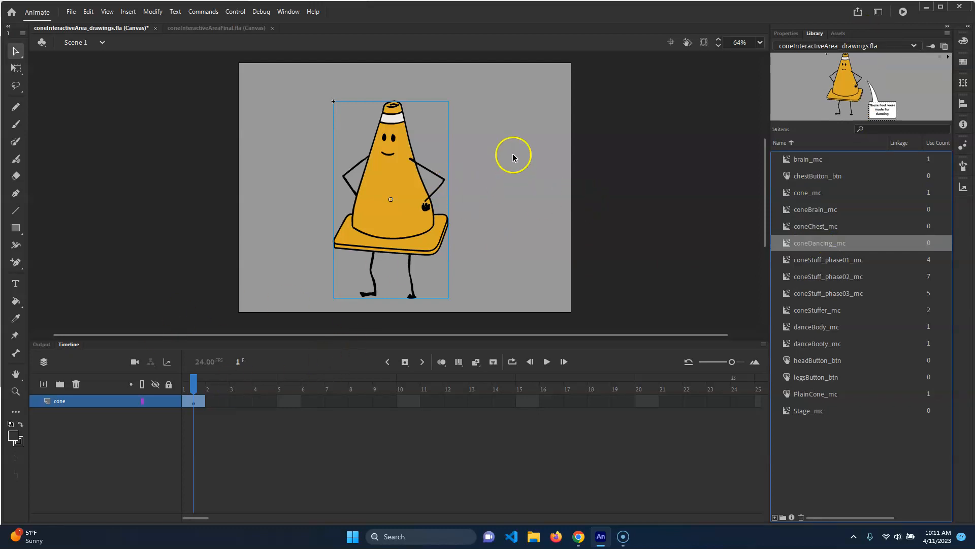
- Copy all of the artwork inside the cone's nested PlainCone_mc symbol and return to Scene 1
double_click(384, 182)
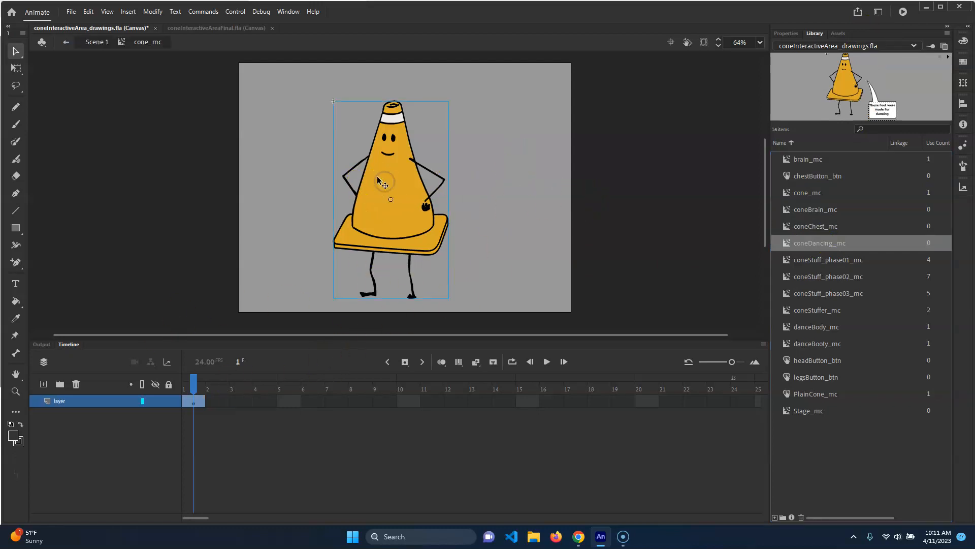
double_click(379, 176)
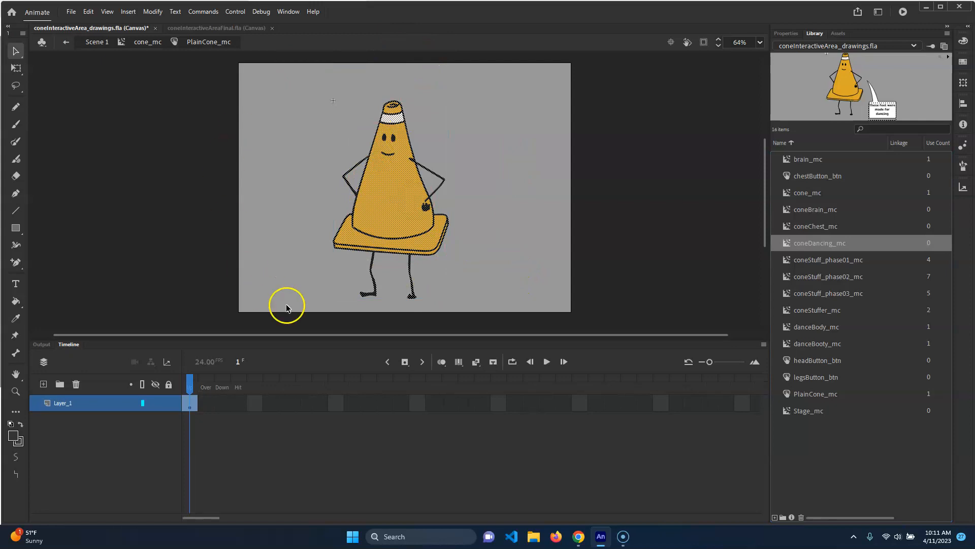
left_click(508, 154)
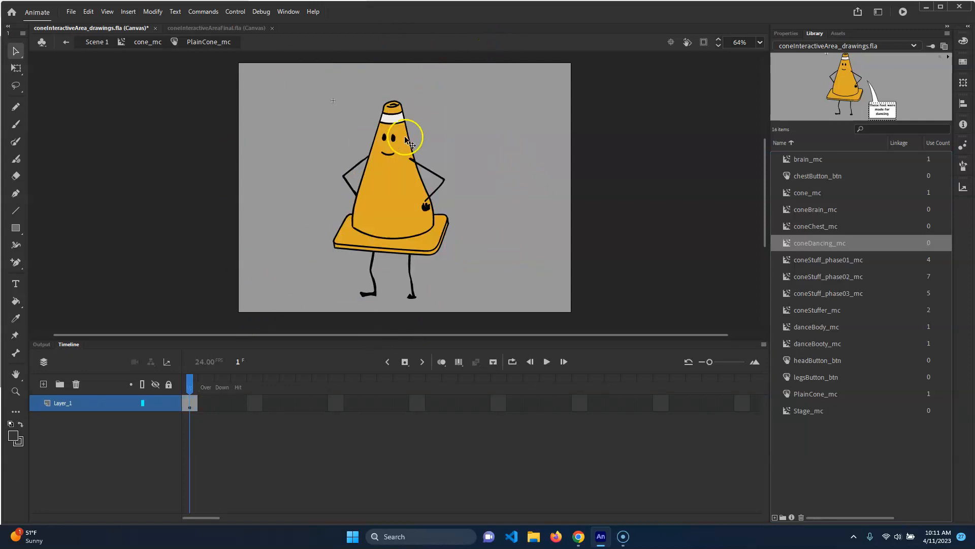
left_click(105, 404)
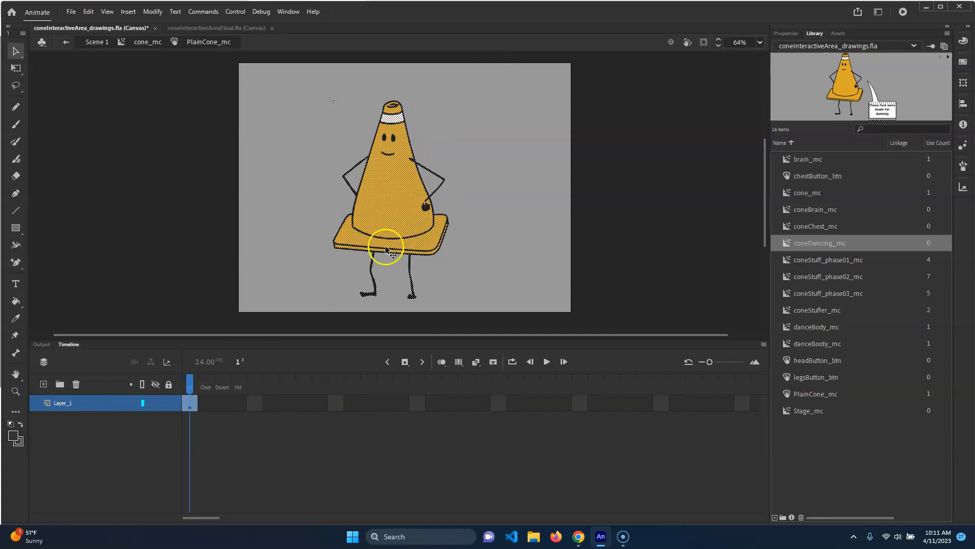
left_click(97, 42)
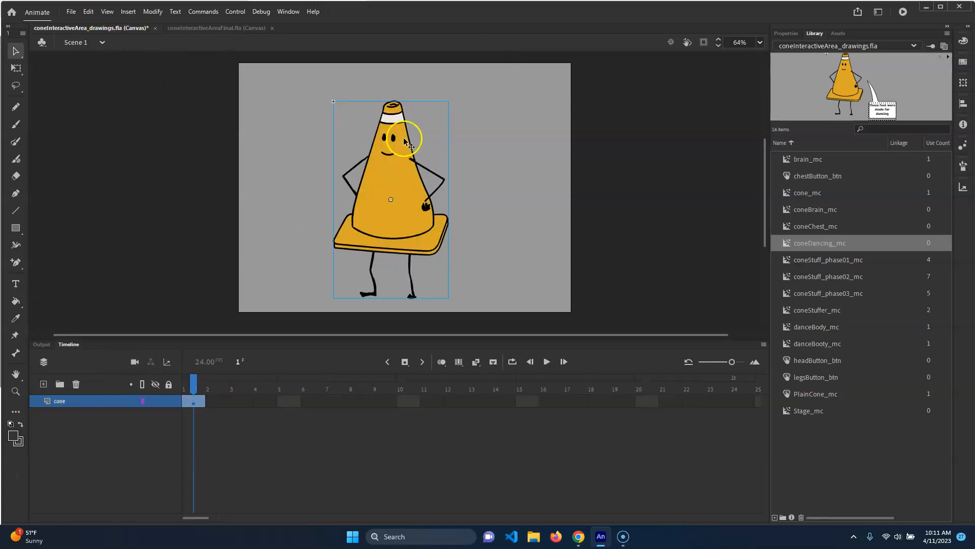
- Add a new layer above the cone layer and name it buttons
left_click(43, 384)
double_click(122, 399)
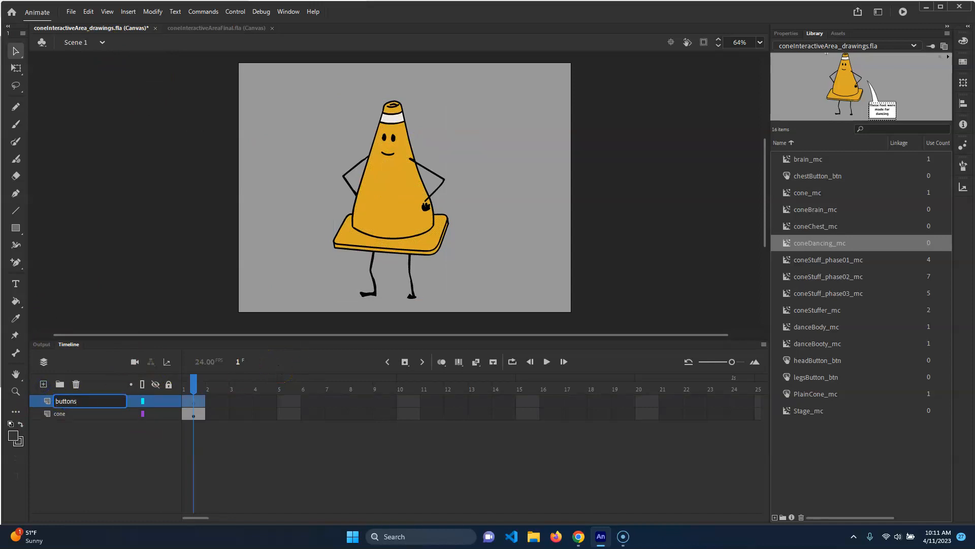
key("Return")
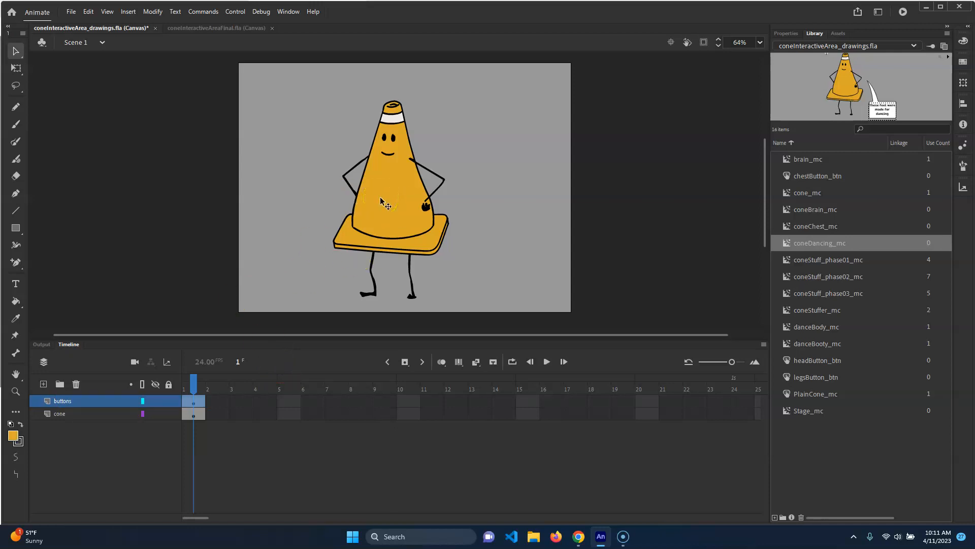
- Paste the copied cone artwork onto the buttons layer, aligned exactly over the original cone
key("ctrl+v")
left_click_drag(284, 153, 373, 182)
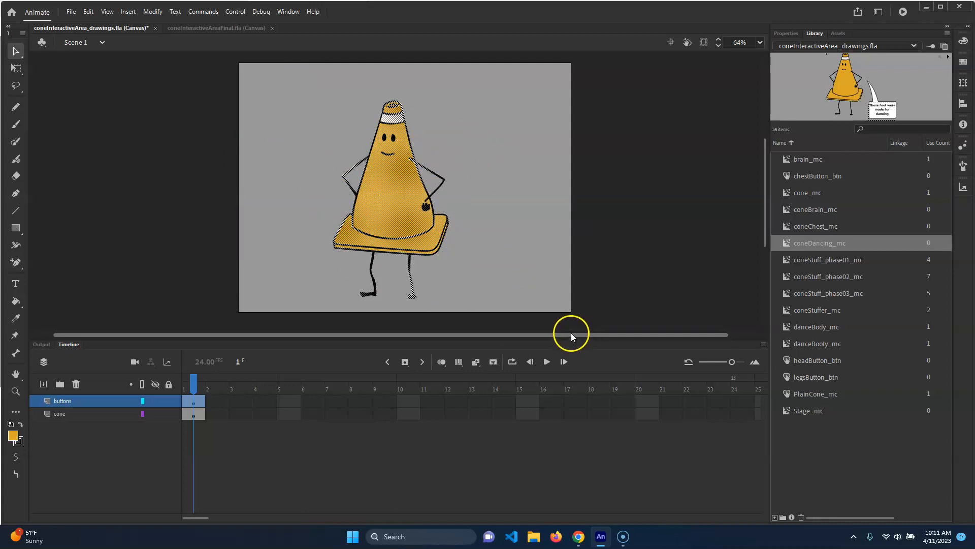
left_click(488, 140)
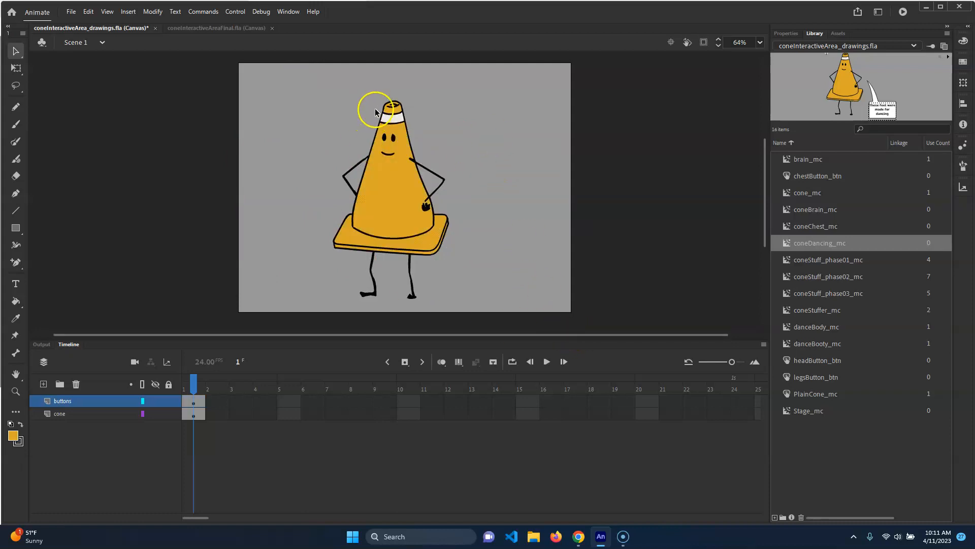
- Hide and lock the cone layer so that only the artwork on the buttons layer can be selected
scroll(370, 129, "up", 1)
scroll(372, 135, "up", 1)
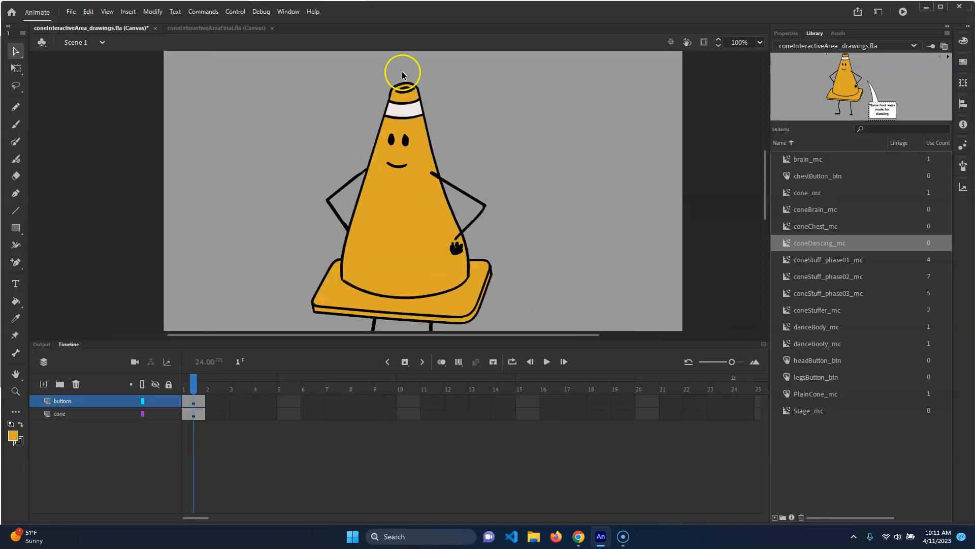
left_click_drag(332, 64, 512, 169)
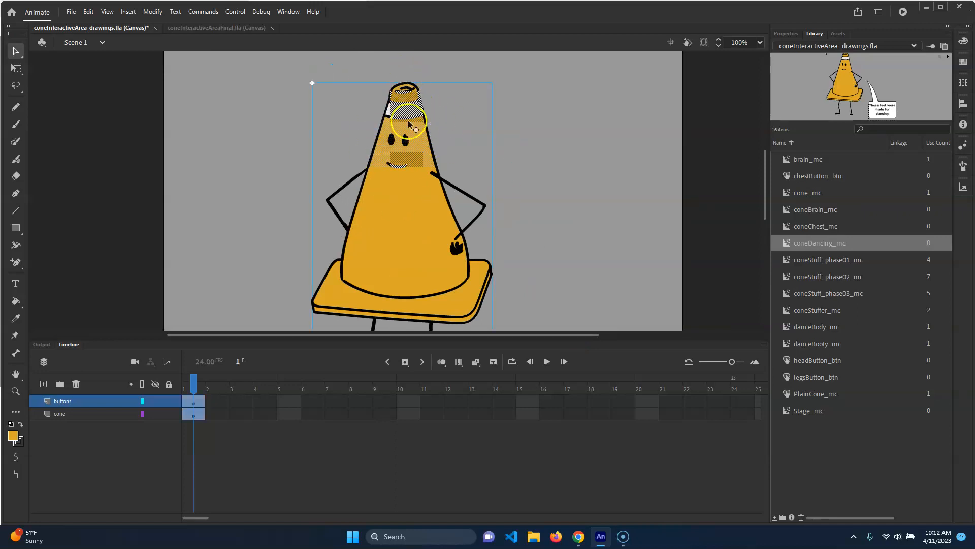
left_click(154, 415)
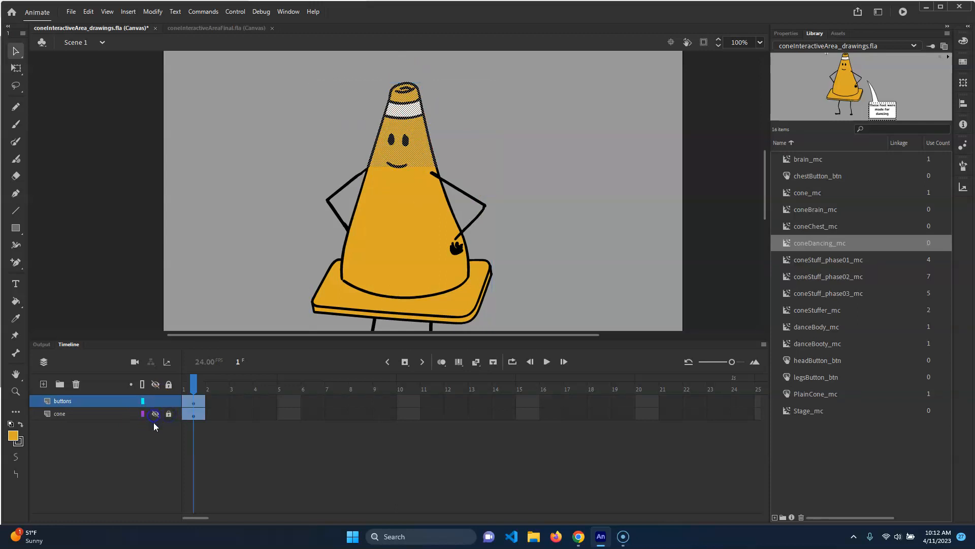
- Select the cone's head down to just below the mouth on the buttons layer and move it away from the body
left_click(515, 99)
left_click_drag(328, 55, 509, 168)
left_click_drag(418, 130, 617, 114)
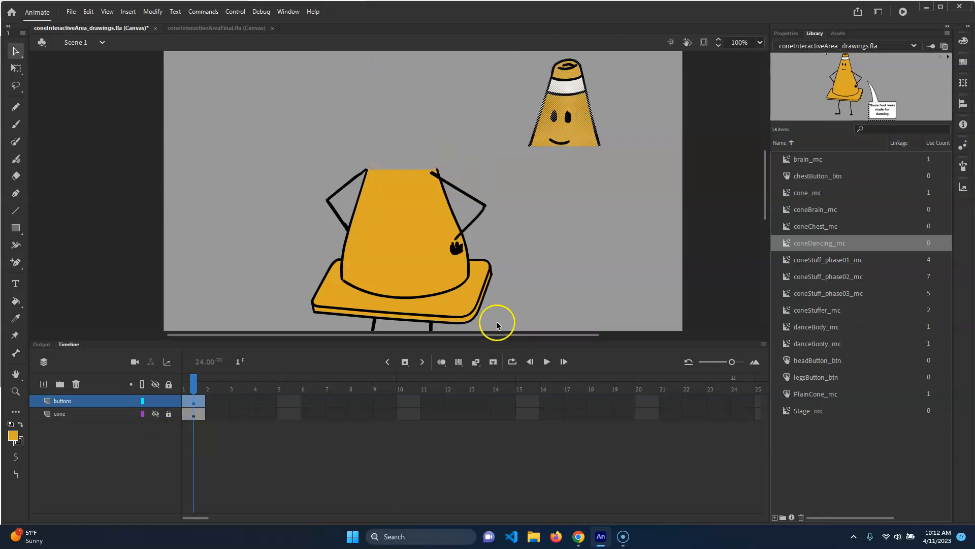
- Select the cone's chest with its arms down to just above the base and move it away from the legs
scroll(508, 219, "down", 3)
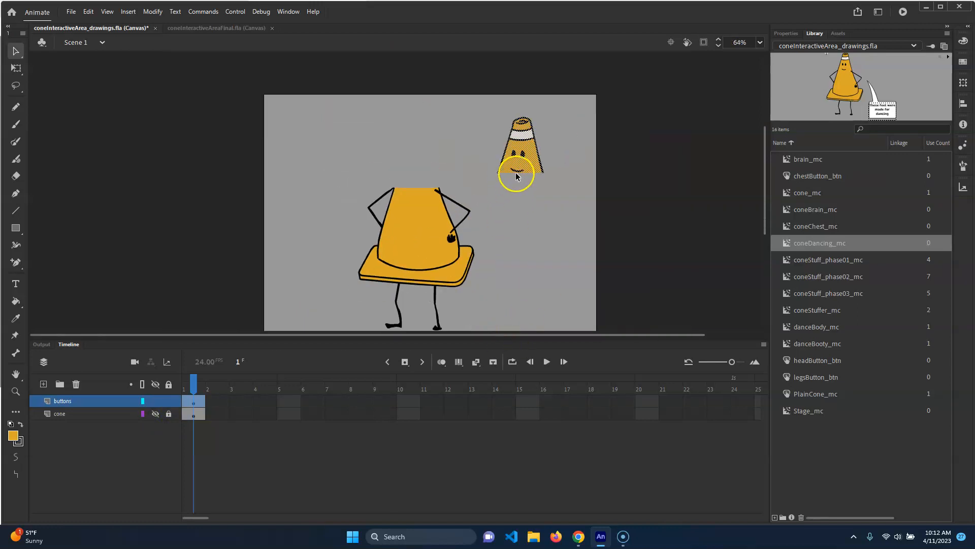
left_click_drag(307, 148, 480, 244)
left_click_drag(425, 224, 344, 183)
scroll(502, 261, "down", 2)
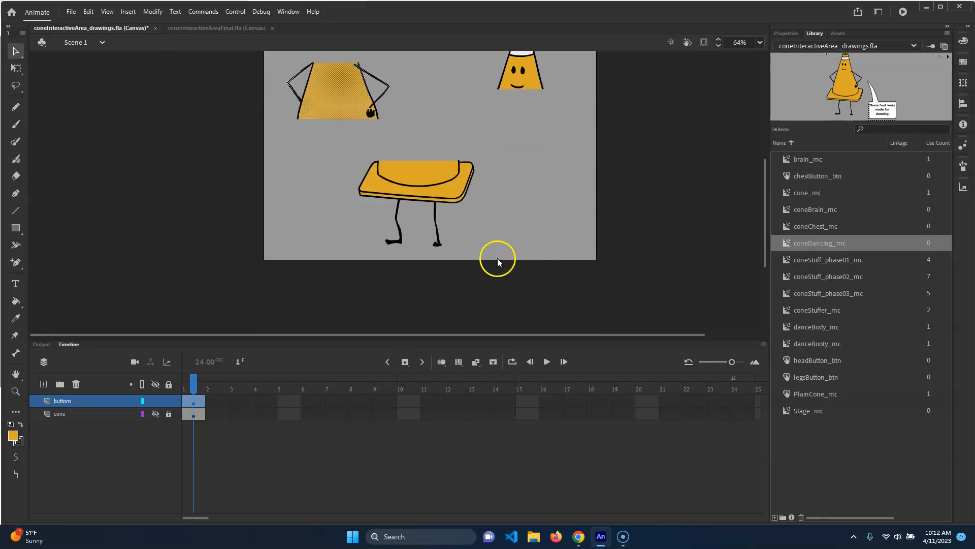
scroll(446, 253, "up", 2)
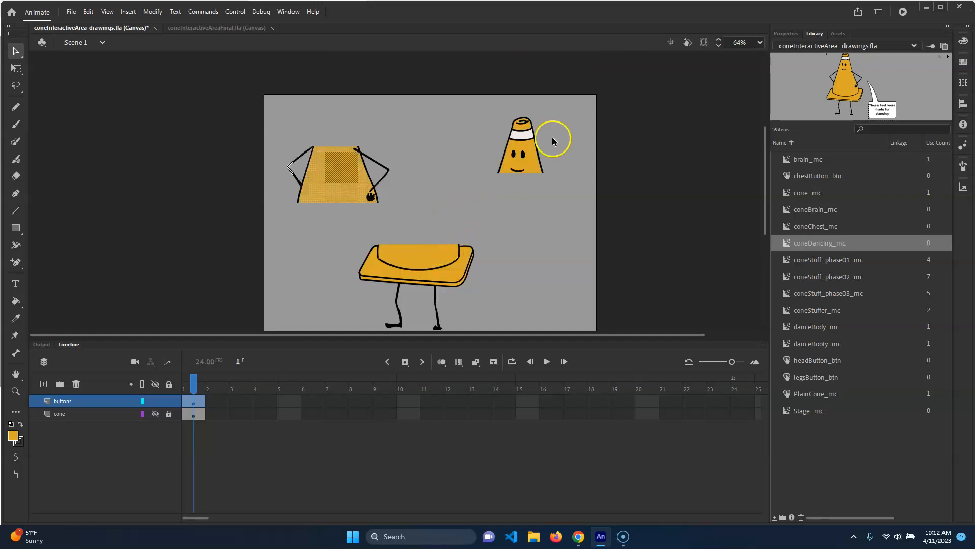
- Delete the unused chestButton_btn, headButton_btn and legsButton_btn symbols from the library
left_click(827, 176)
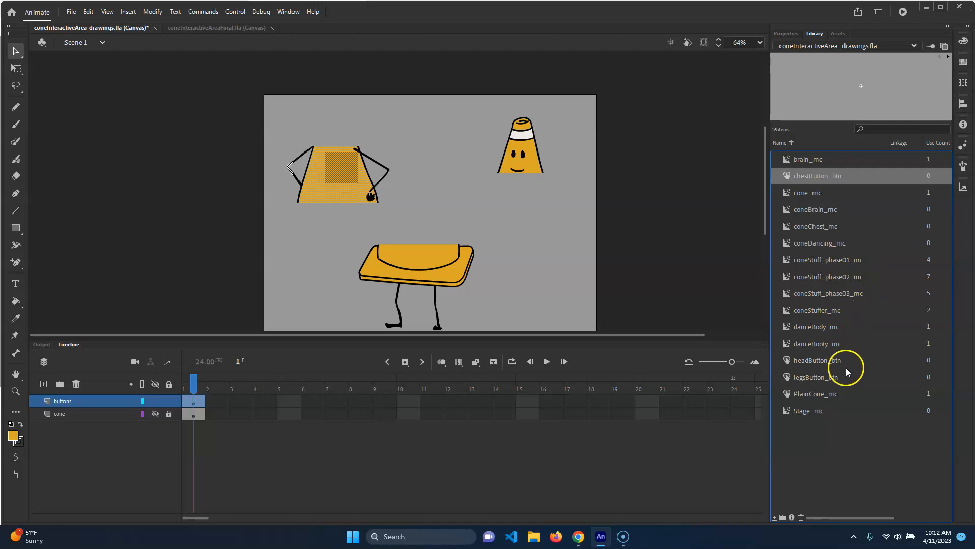
left_click(832, 361, "ctrl")
left_click(833, 378, "ctrl")
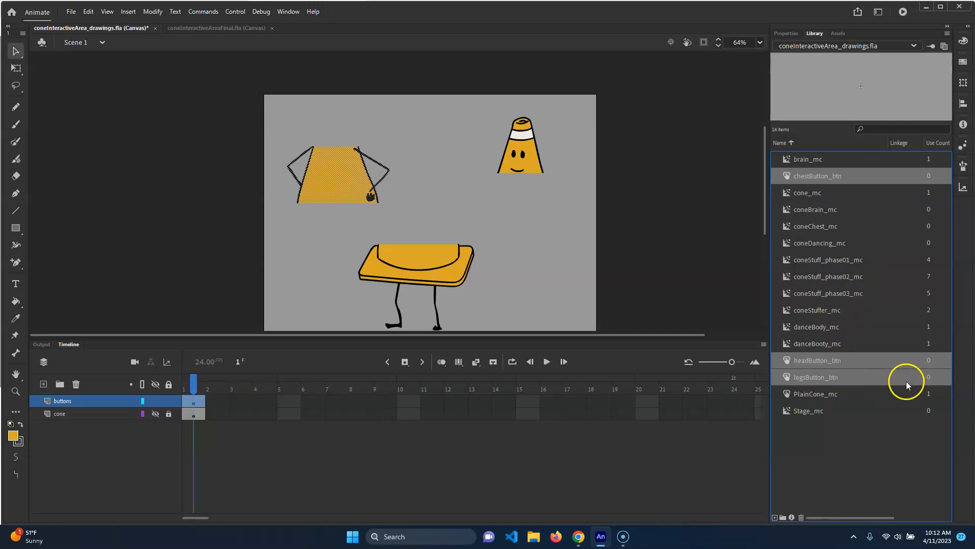
key("Delete")
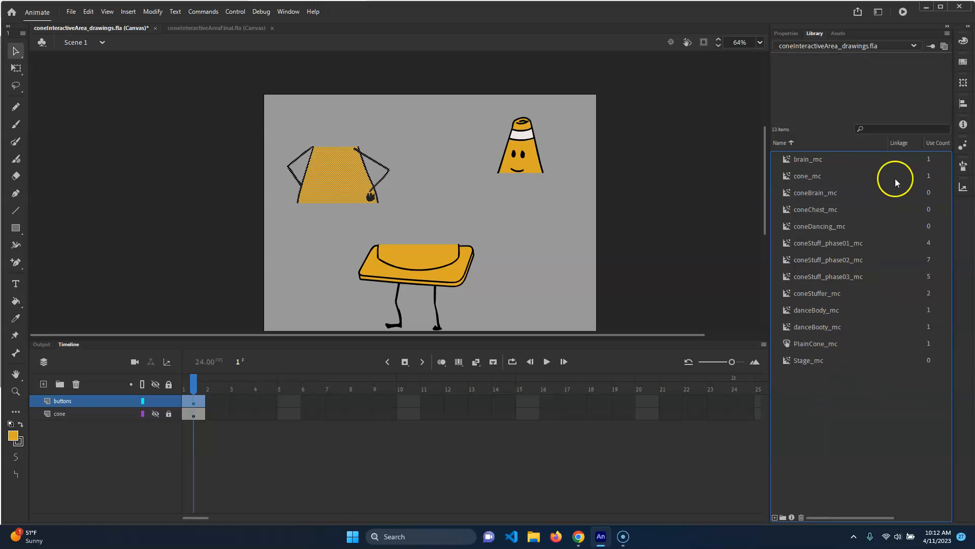
- Convert the separated head artwork to a movie clip symbol named headButton_btn
left_click(416, 127)
left_click_drag(575, 90, 464, 192)
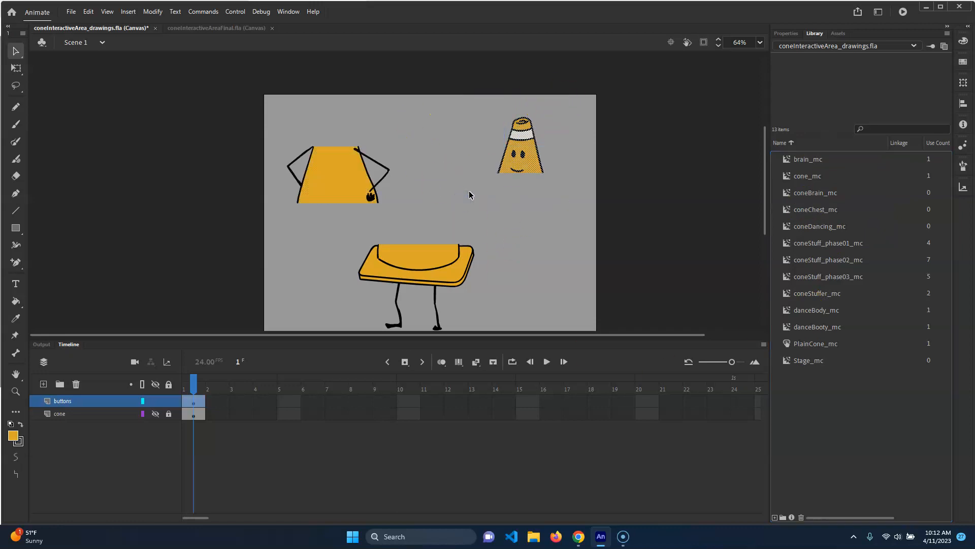
left_click(152, 11)
left_click(205, 40)
type("headButton_btn")
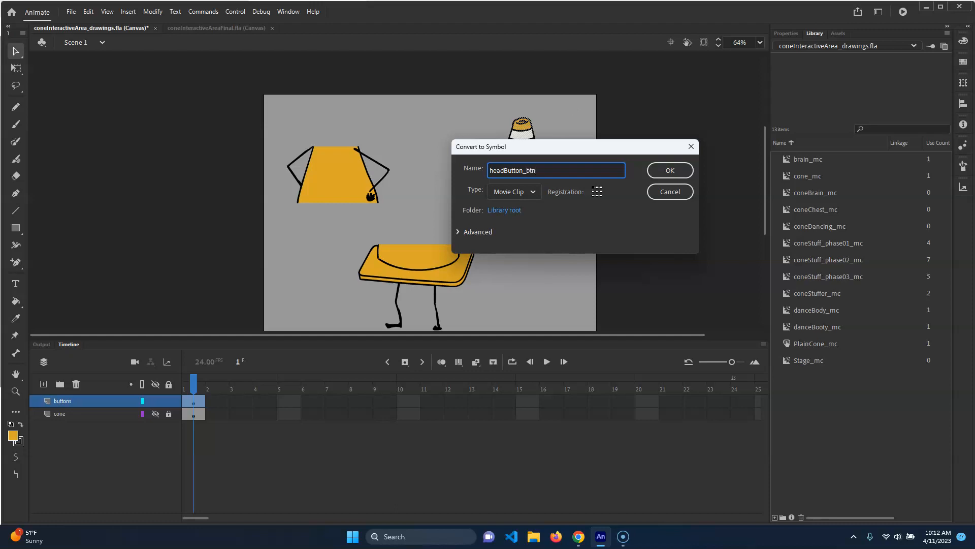
key("Return")
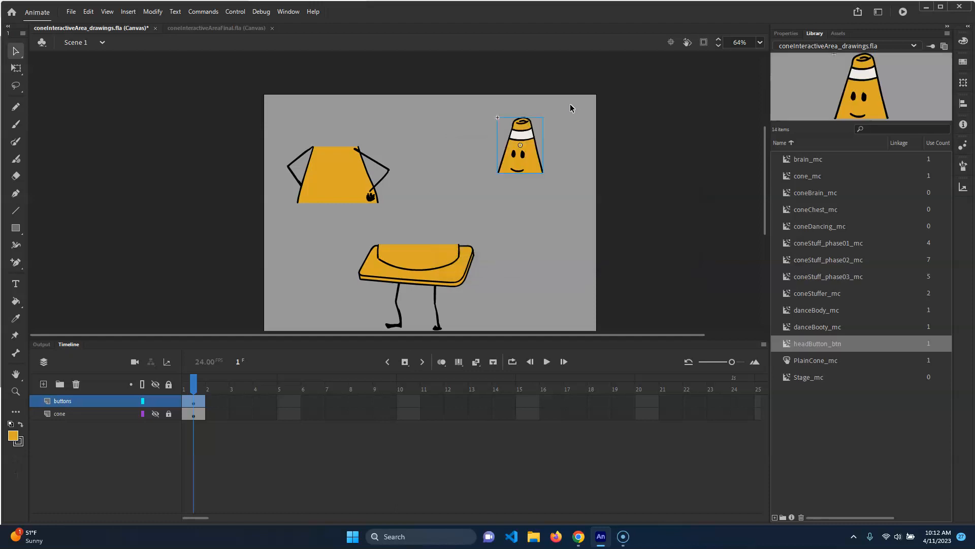
- Abandon the chest's symbol conversion and remove the headButton_btn movie clip, returning the head to plain artwork
left_click_drag(416, 119, 242, 219)
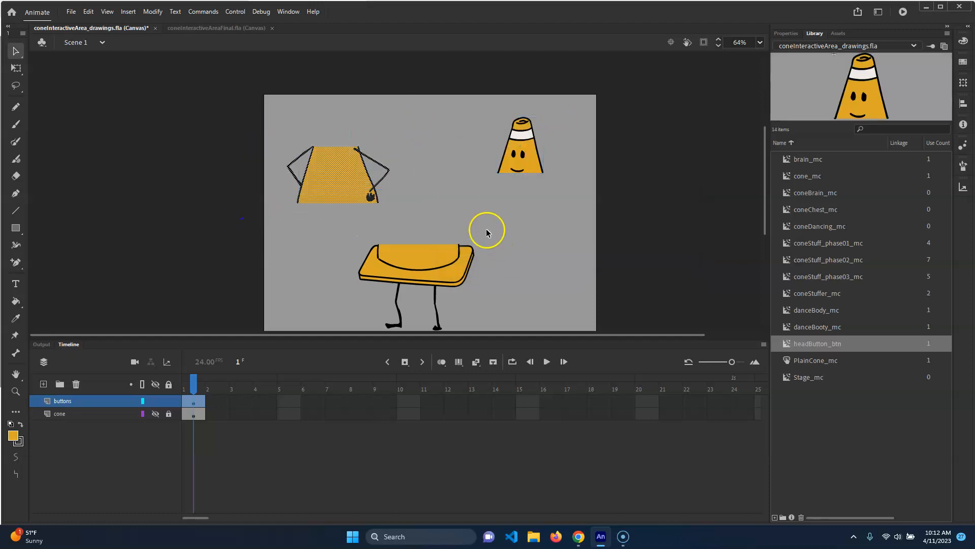
key("F8")
type("chestButton_")
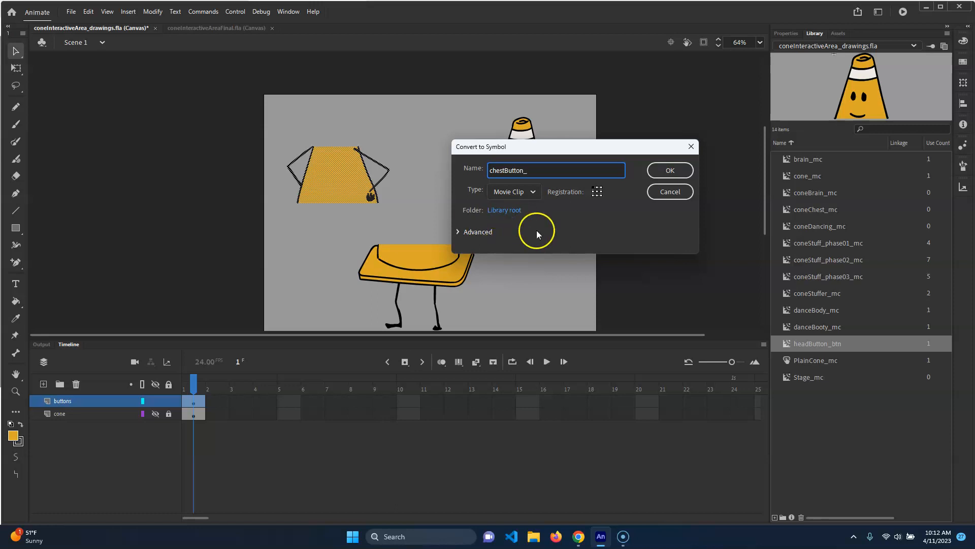
left_click(668, 192)
left_click(877, 348)
key("Delete")
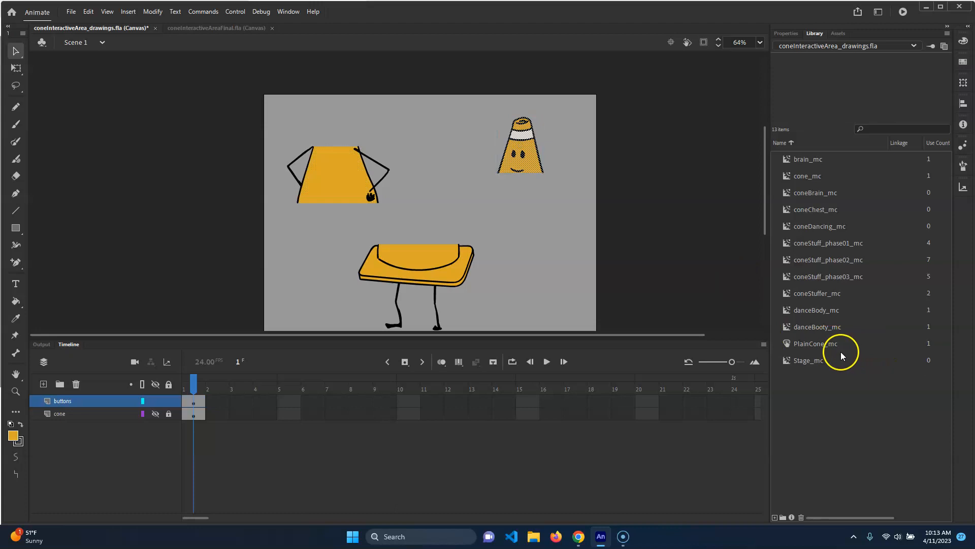
- Convert the selected head artwork to a symbol of type Button named headButton_btn
left_click_drag(584, 103, 487, 247)
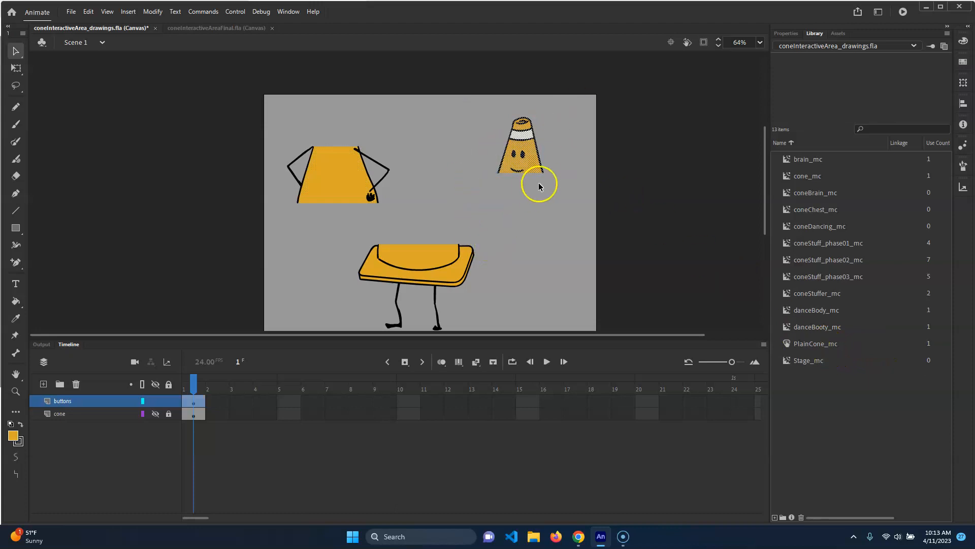
key("F8")
left_click(520, 193)
left_click(520, 224)
left_click_drag(544, 168, 467, 167)
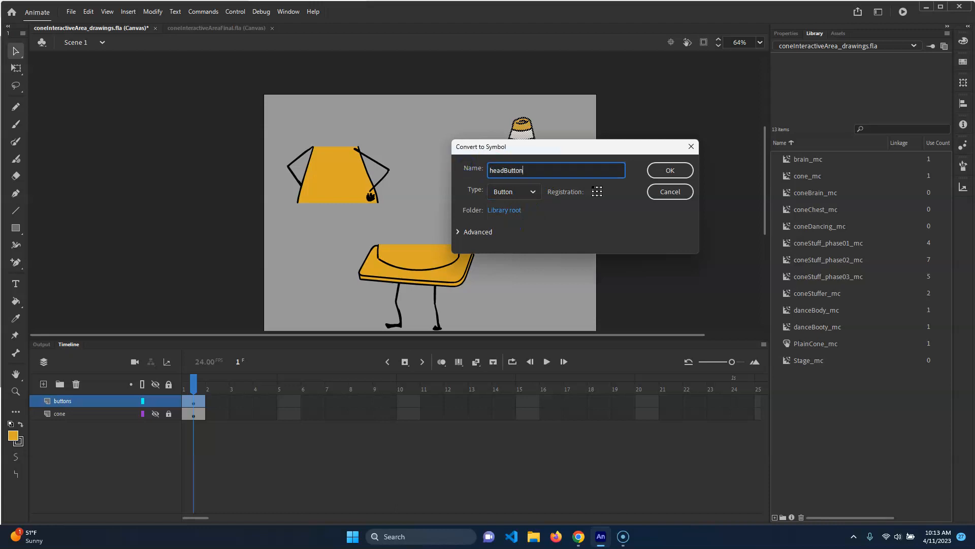
type("headButton_btn")
key("Return")
- Convert the chest and arms artwork to a Button symbol named chestButton_btn
left_click_drag(425, 121, 248, 241)
key("F8")
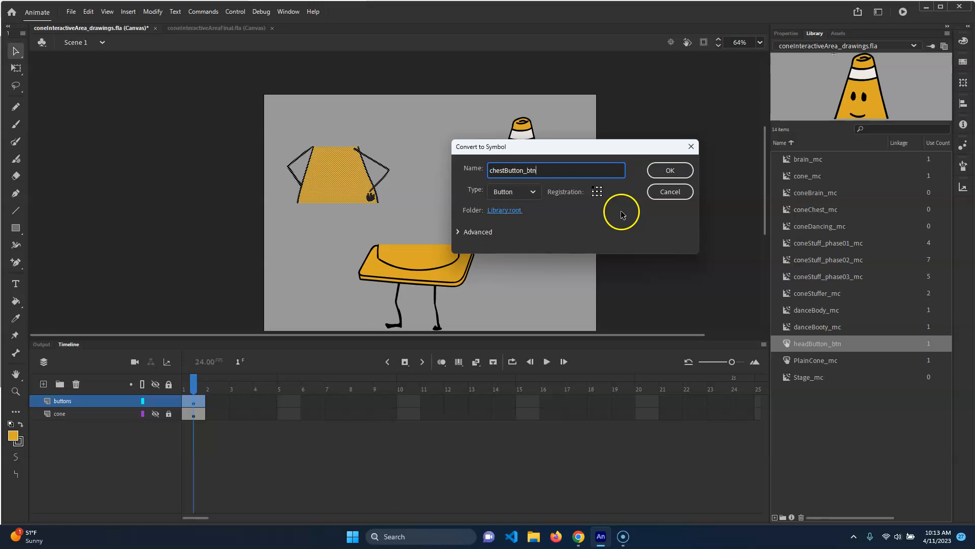
key("Return")
- Convert the base and legs artwork to a Button symbol named legsButton_btn
left_click_drag(533, 279, 532, 242)
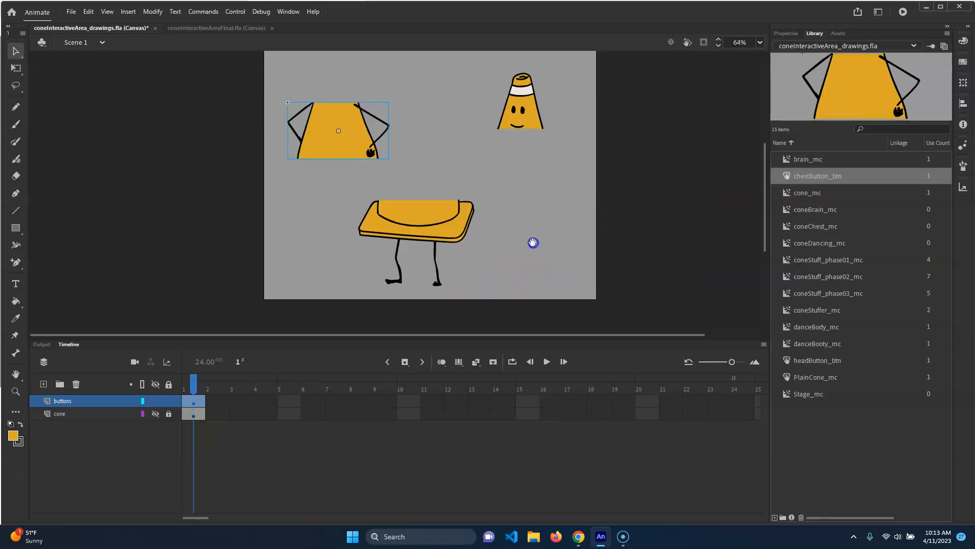
left_click_drag(498, 192, 311, 307)
key("F8")
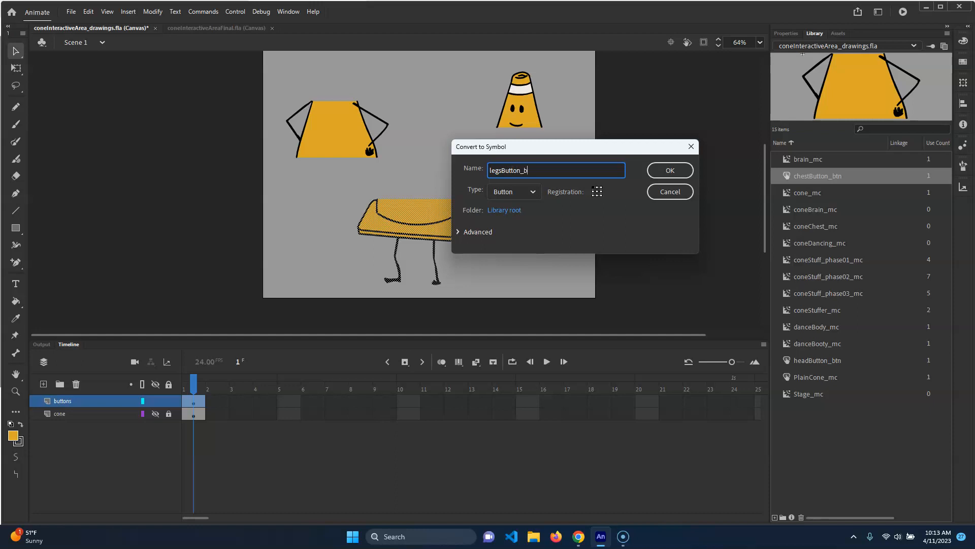
key("Return")
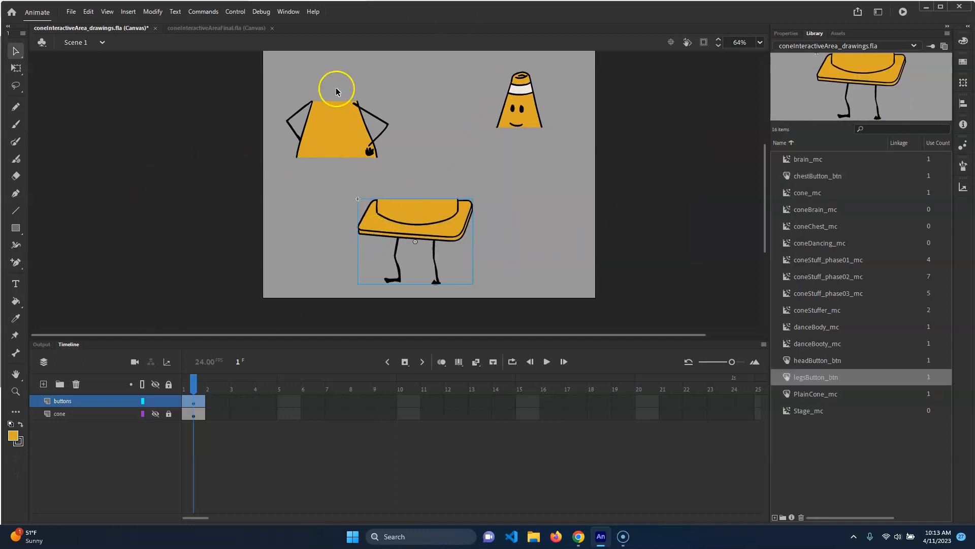
- Show and unlock the cone layer and compare what is selected on it with the pieces on the buttons layer
left_click(476, 170)
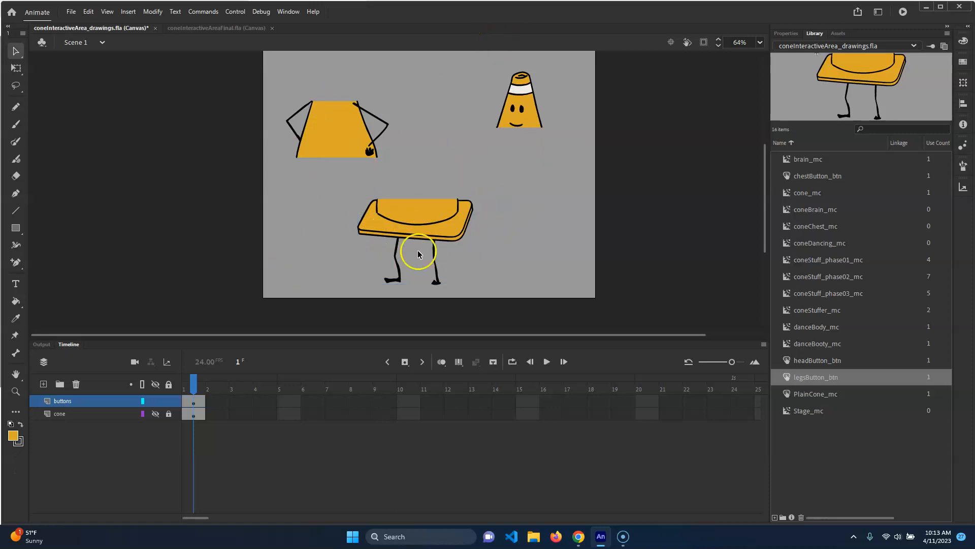
left_click(410, 218)
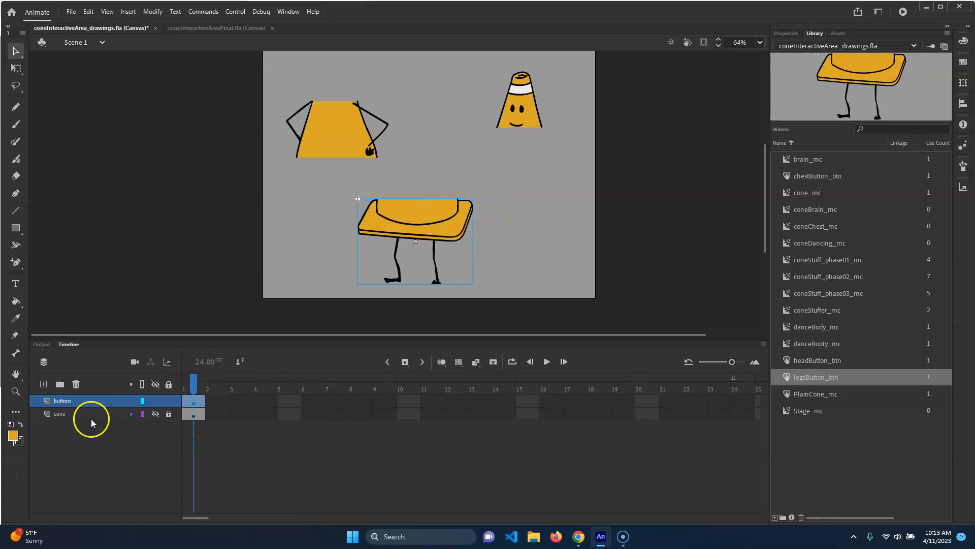
left_click(155, 413)
left_click(168, 415)
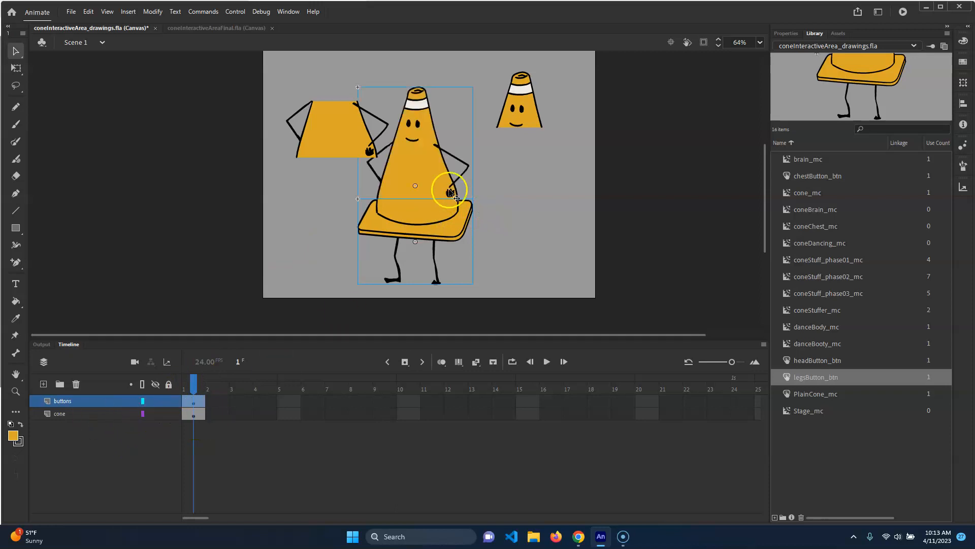
left_click(433, 164)
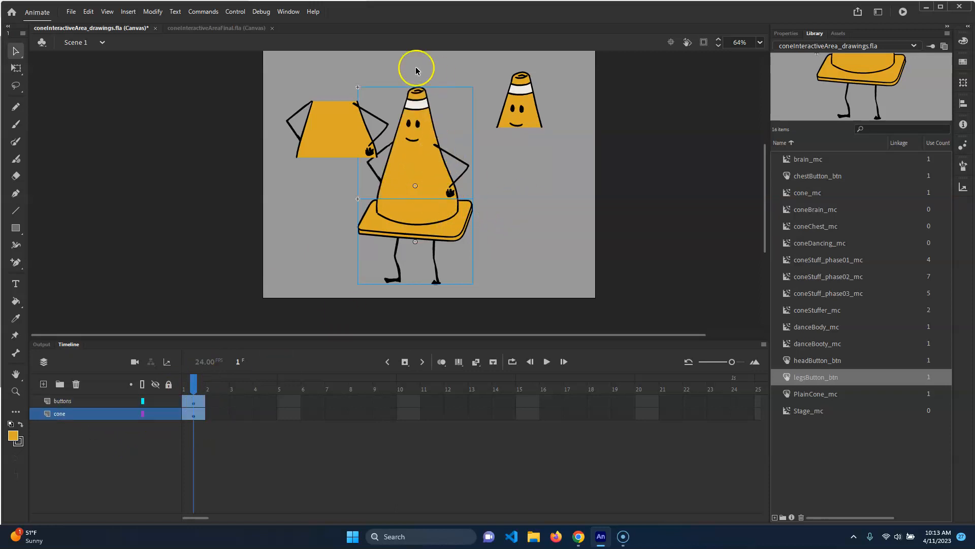
left_click(259, 409)
left_click(196, 413)
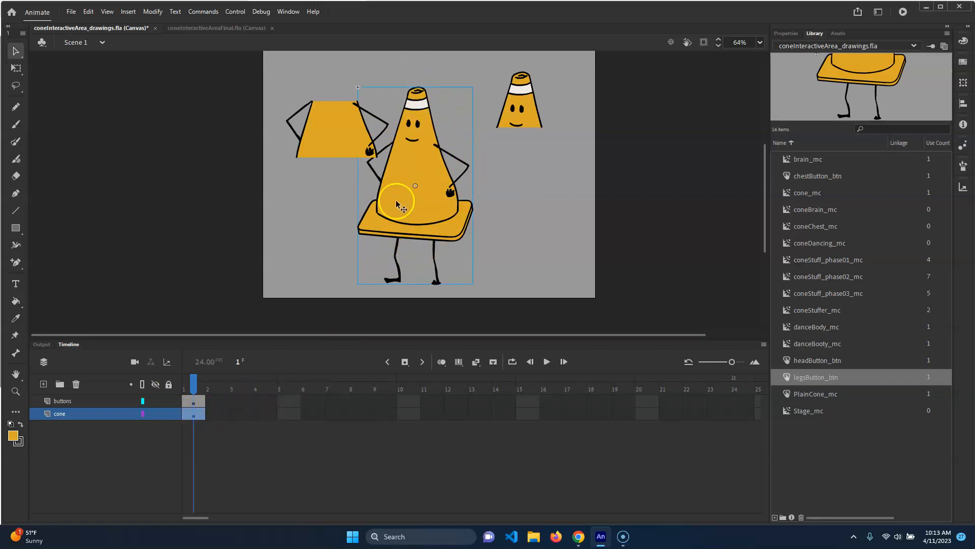
left_click(87, 401)
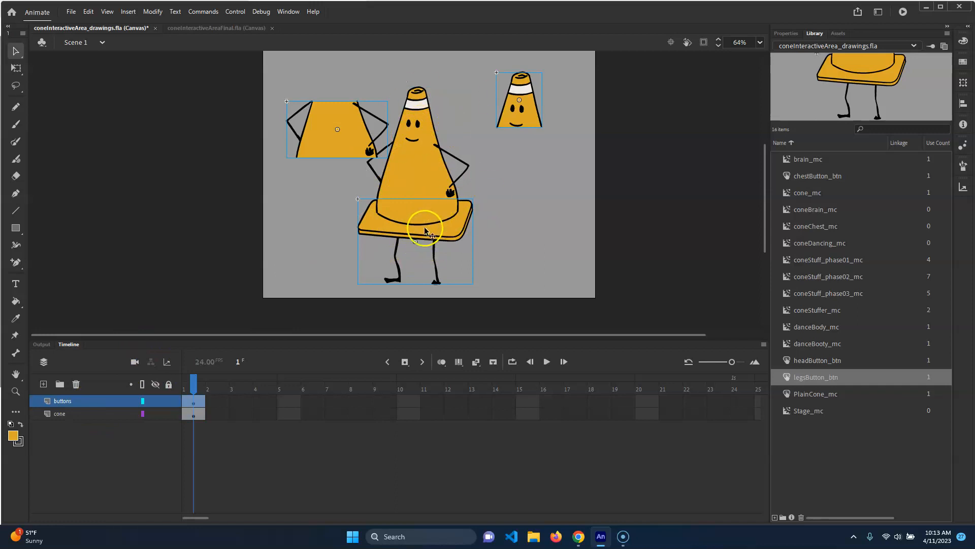
- Try shifting the button pieces off the cone, undo the shift, and hide and lock the cone layer again
left_click_drag(433, 226, 387, 222)
left_click(528, 177)
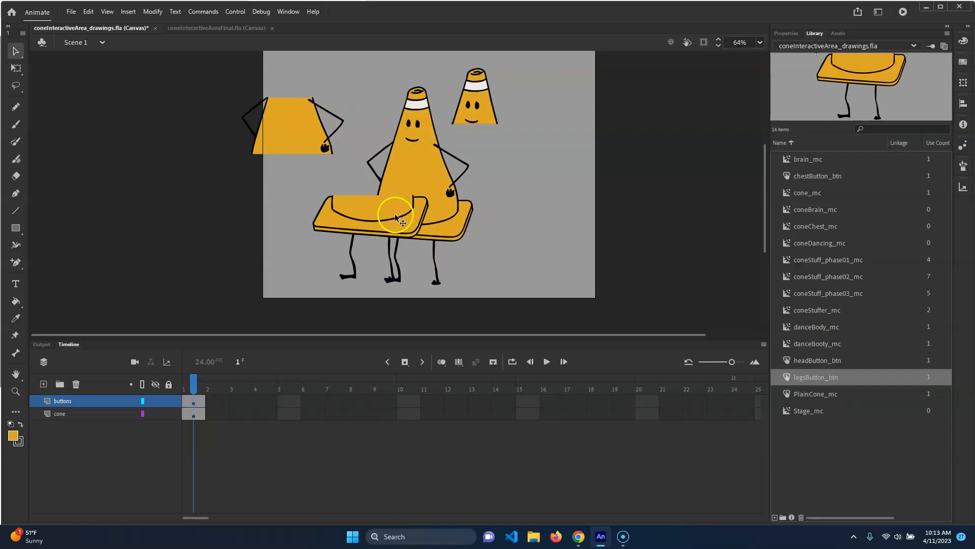
key("ctrl+z")
key("ctrl+z")
left_click(525, 208)
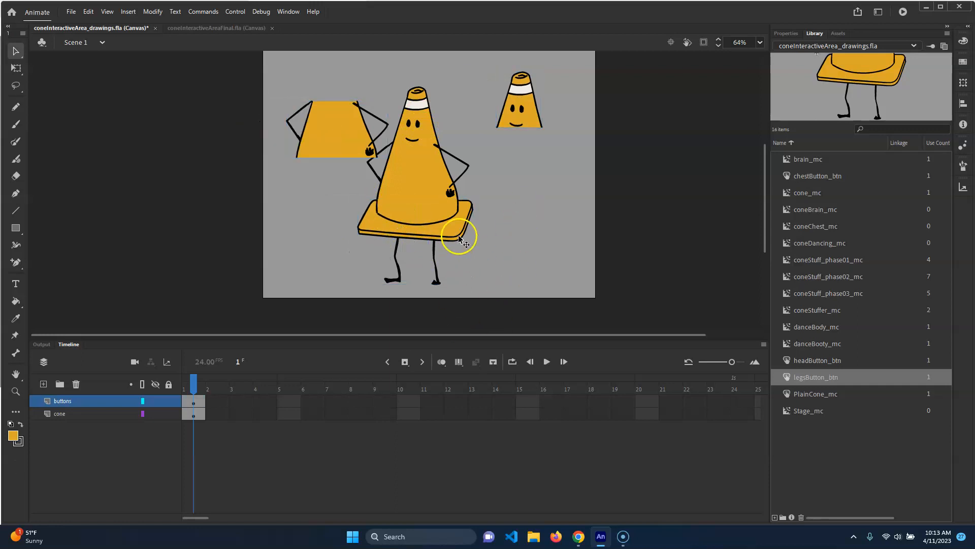
left_click(156, 414)
- Open the legs button for editing and add keyframes to its Over, Down and Hit states
double_click(452, 271)
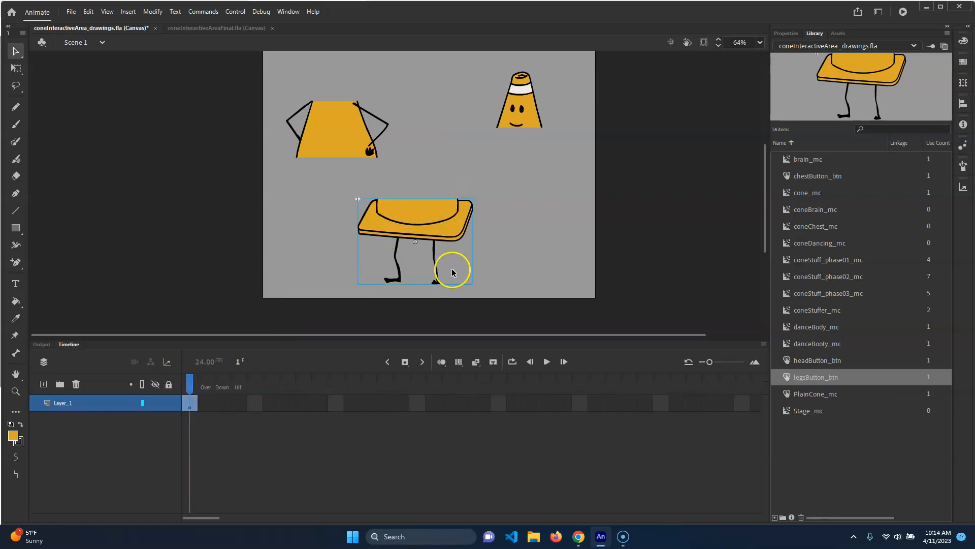
left_click(197, 382)
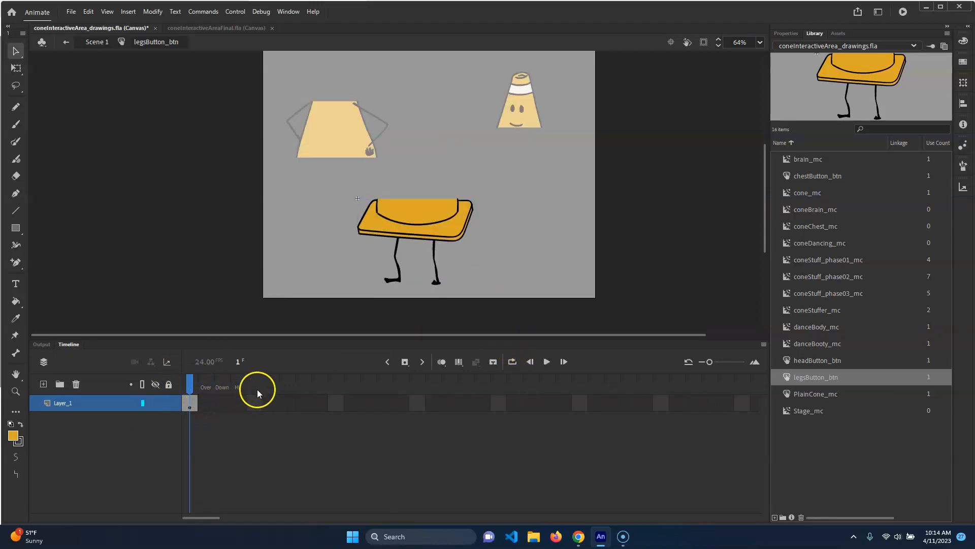
left_click(205, 403)
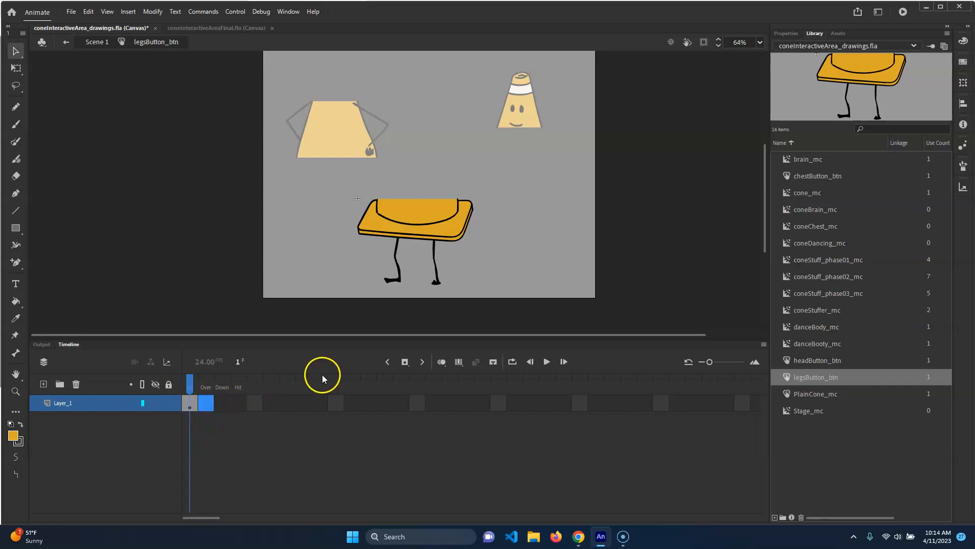
key("F6")
key("F6")
key("F6")
- Clear the legs artwork from the Up, Over and Down frames, keeping it only in Hit, and return to Scene 1
left_click_drag(239, 385, 224, 405)
left_click(190, 402)
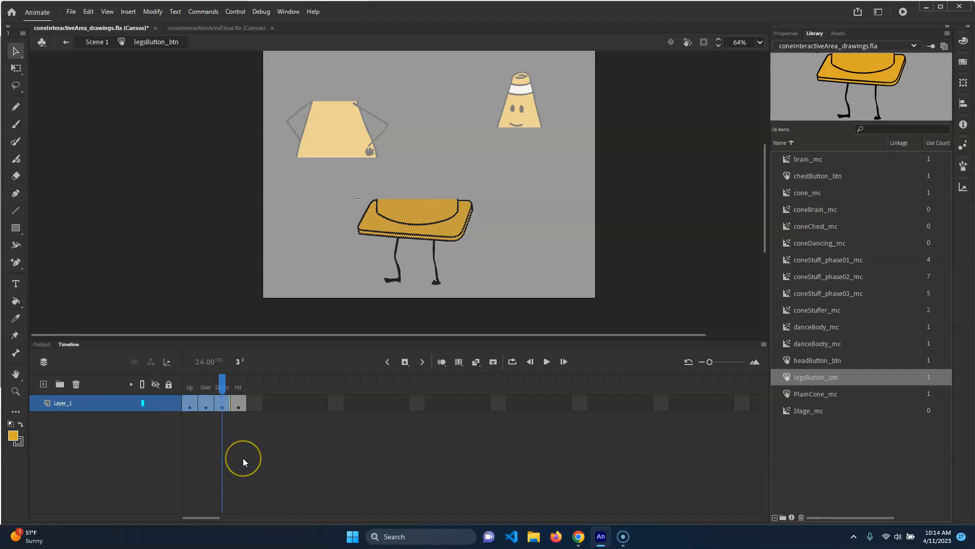
key("Delete")
left_click(191, 404)
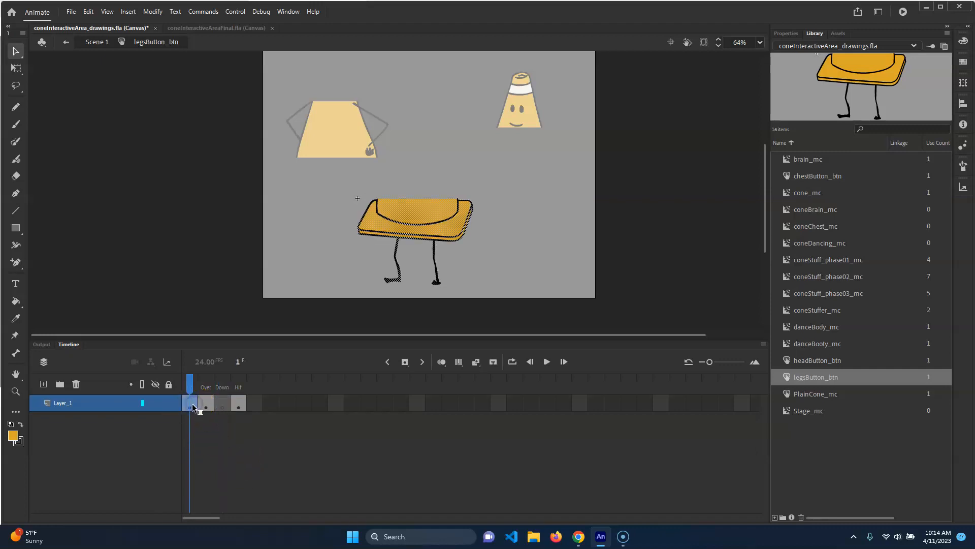
key("Delete")
left_click(203, 405)
left_click(222, 404)
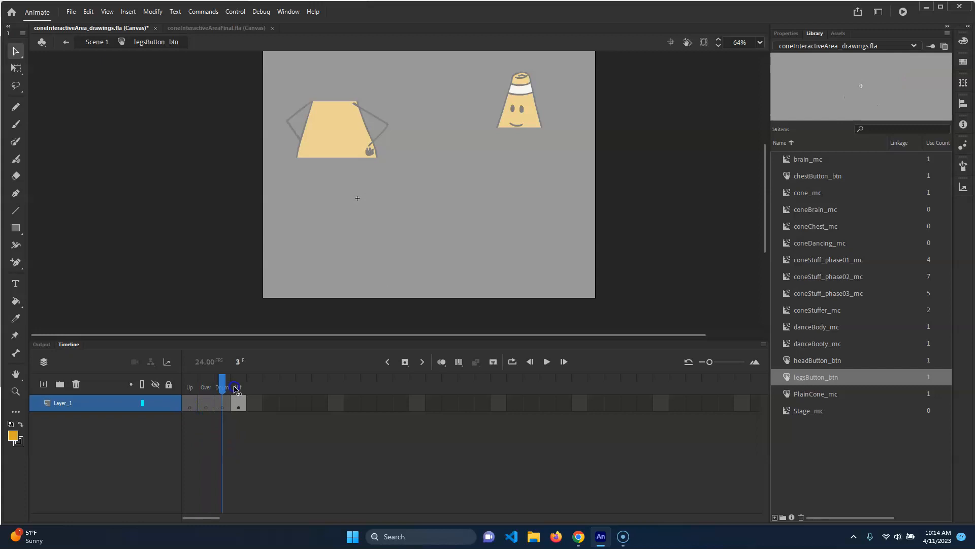
left_click(238, 404)
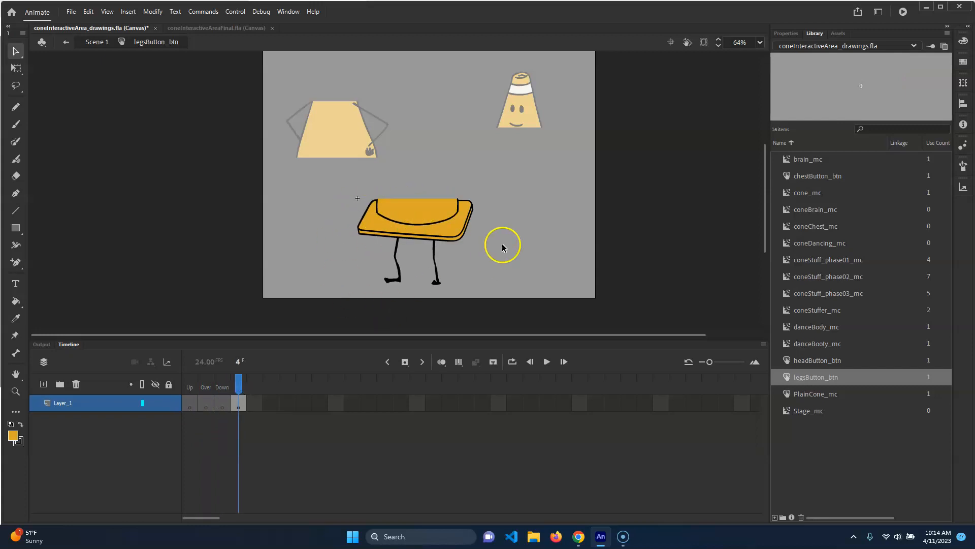
mouse_move(236, 378)
left_mouse_down()
mouse_move(203, 381)
mouse_move(239, 378)
left_mouse_up()
left_click(94, 44)
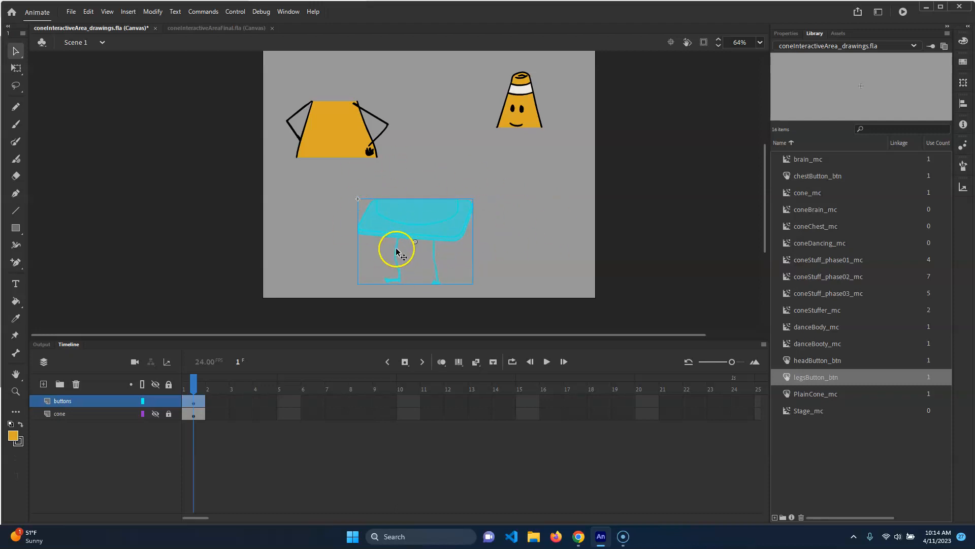
- Open the chest button for editing and add a keyframe to its Hit state
double_click(324, 126)
left_click(238, 402)
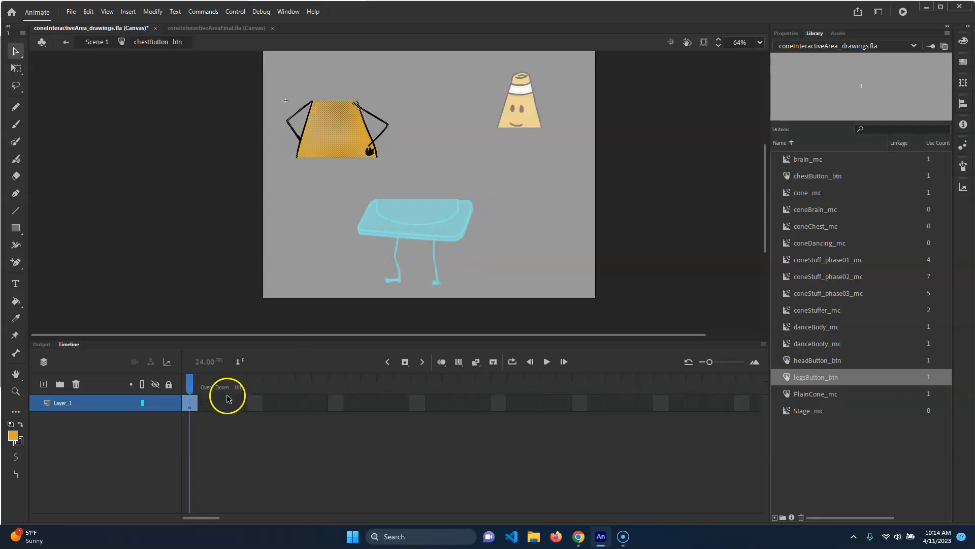
key("F6")
- Clear the chest artwork from the button's Up frame, keeping it only in Hit, and return to Scene 1
left_click(190, 403)
key("Delete")
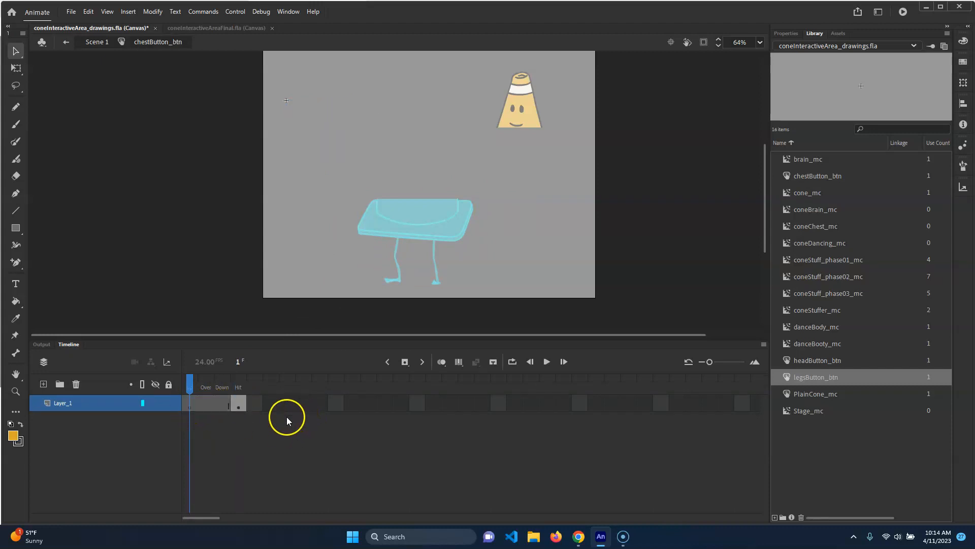
left_click(236, 389)
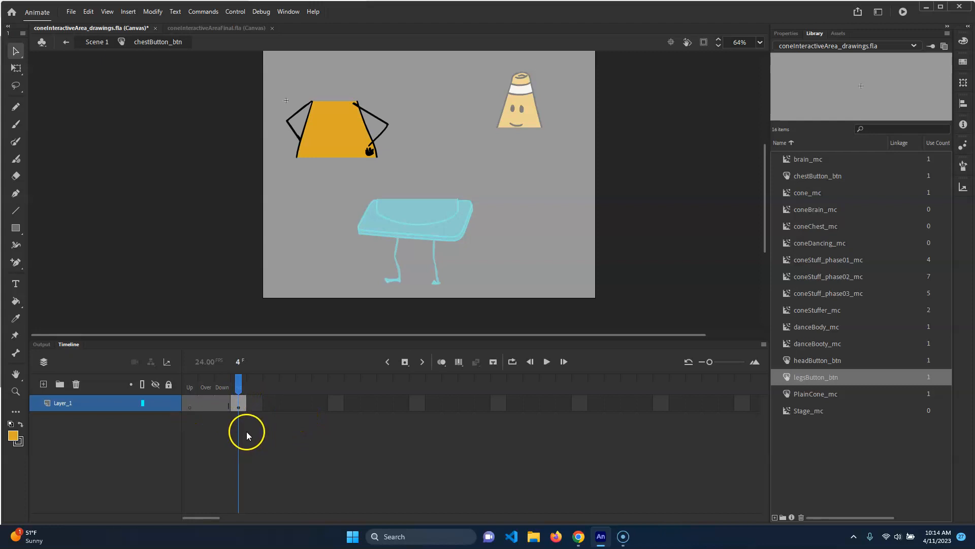
mouse_move(237, 381)
left_mouse_down()
mouse_move(189, 386)
mouse_move(250, 389)
left_mouse_up()
left_click(97, 41)
- Open the head button for editing and insert a keyframe in its Hit state
double_click(515, 94)
left_click(237, 404)
right_click(235, 410)
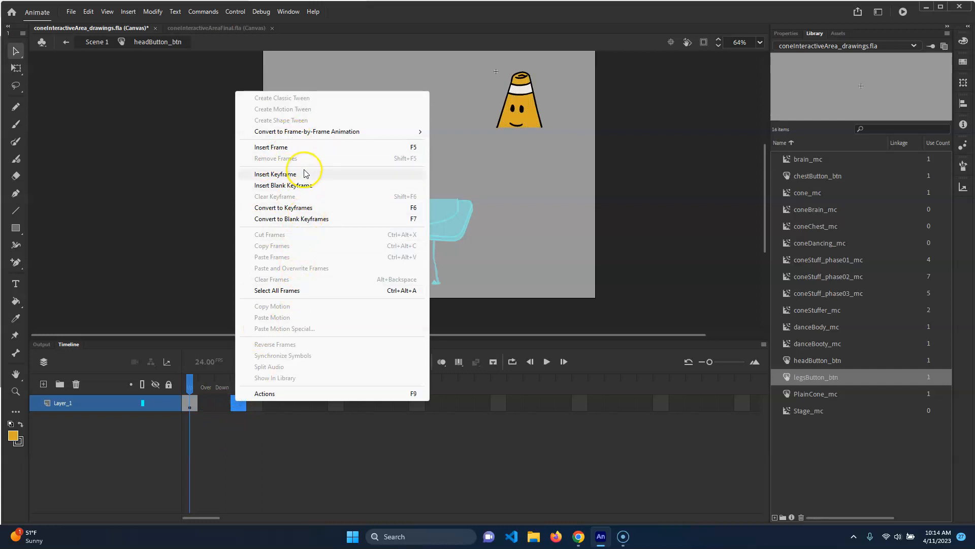
left_click(302, 175)
- Clear the head artwork from the button's Up frame, keeping it only in Hit, and return to Scene 1
left_click(191, 405)
key("Delete")
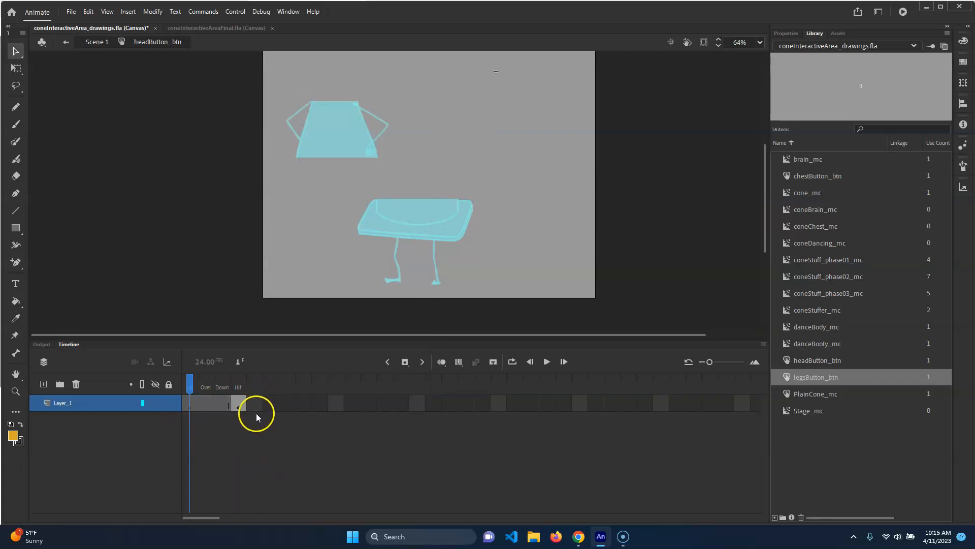
left_click(239, 387)
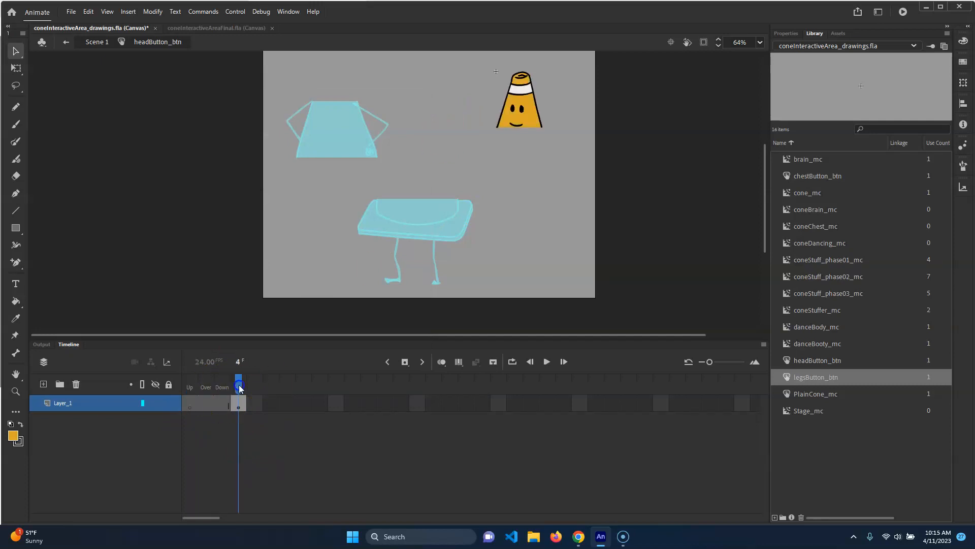
left_click(191, 388)
left_click(249, 388)
left_click(67, 42)
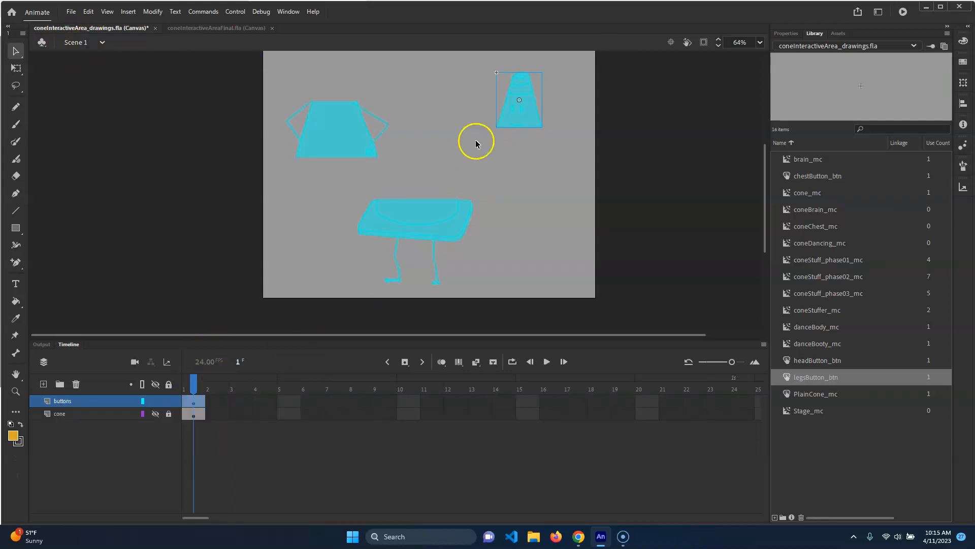
- Show the cone layer and move the chest and head buttons over the matching parts of the cone
left_click(156, 414)
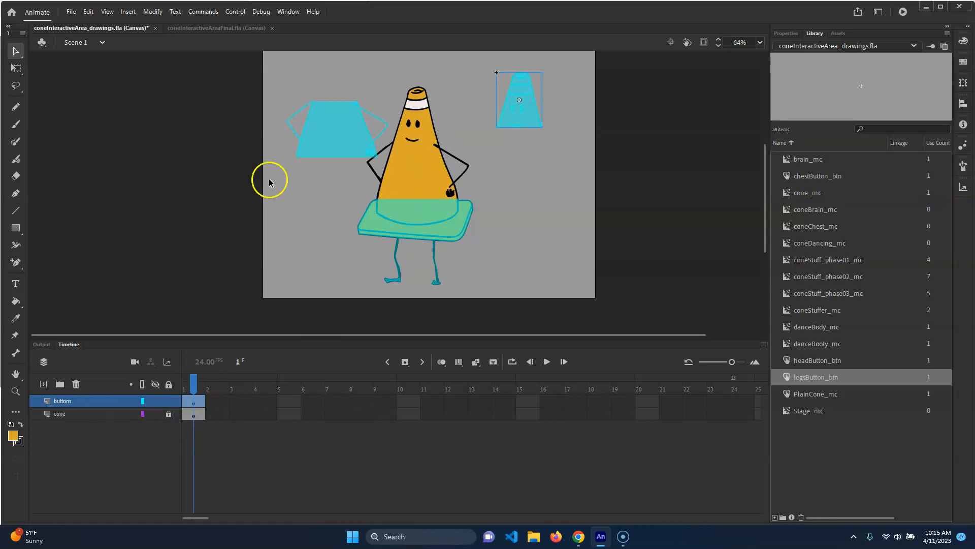
left_click_drag(352, 136, 433, 173)
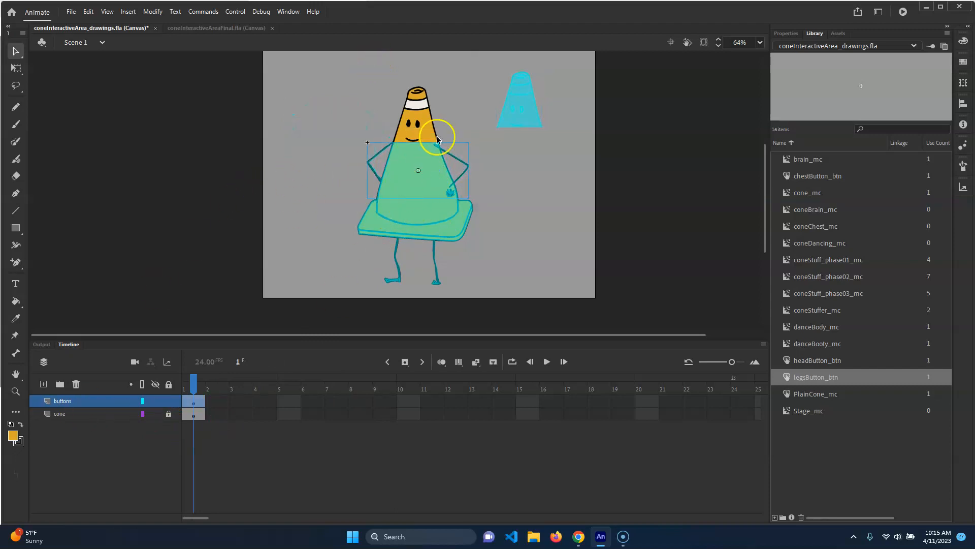
left_click_drag(527, 113, 428, 128)
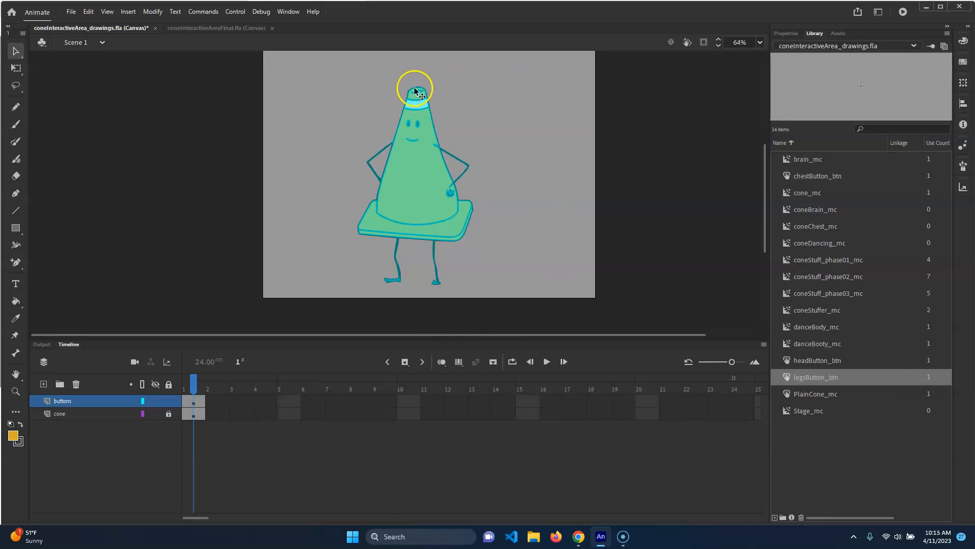
- Examine how the head, chest and legs hit areas cover the cone character
left_click(427, 182)
left_click(446, 241)
left_click(421, 187)
left_click(426, 118)
left_click(429, 170)
left_click(455, 227)
left_click(414, 192)
left_click(420, 114)
left_click(421, 167)
left_click(446, 229)
- Lock and hide the buttons layer and unlock the cone layer
left_click(64, 413)
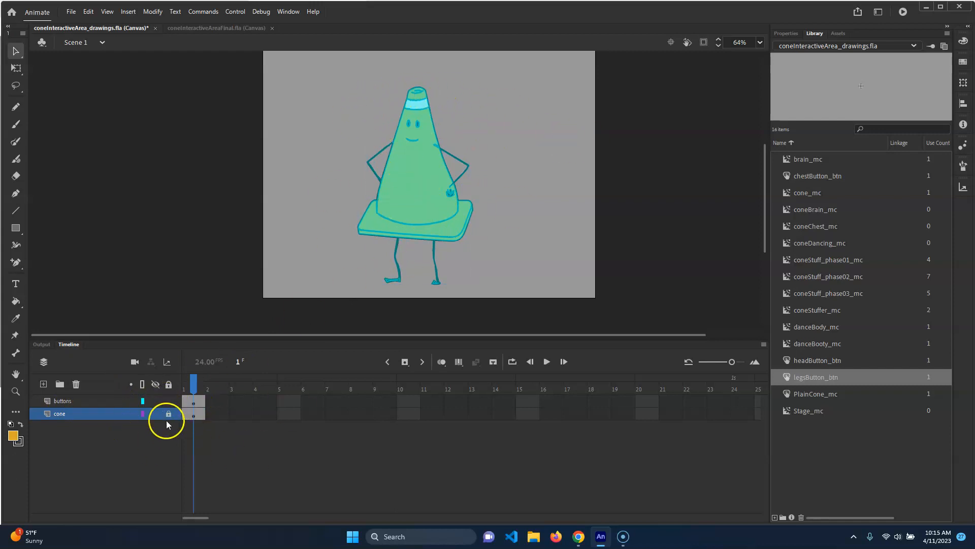
left_click(168, 401)
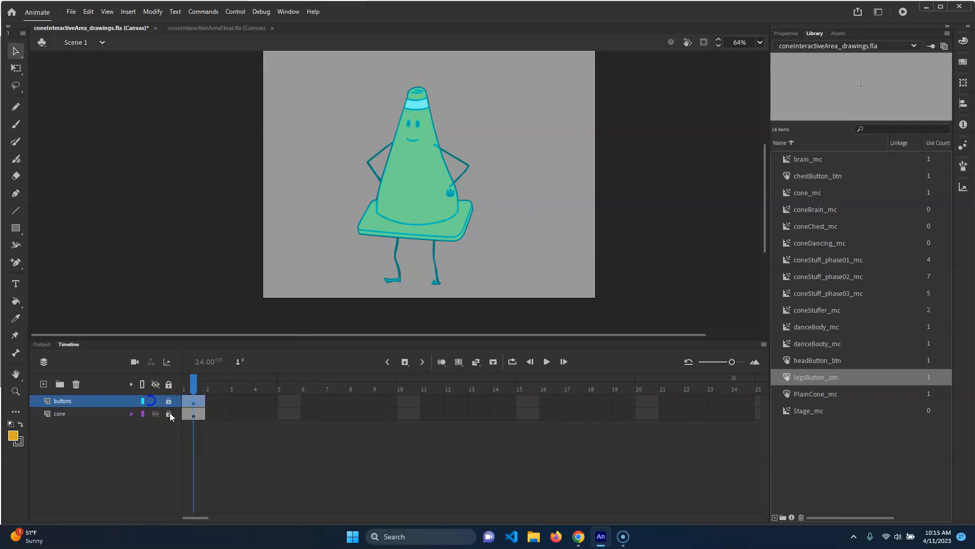
left_click(155, 401)
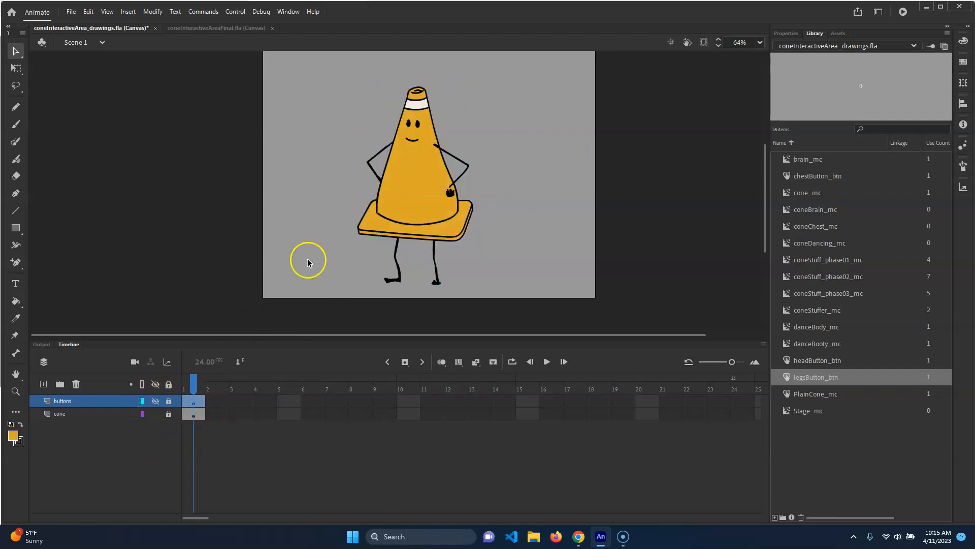
left_click(168, 413)
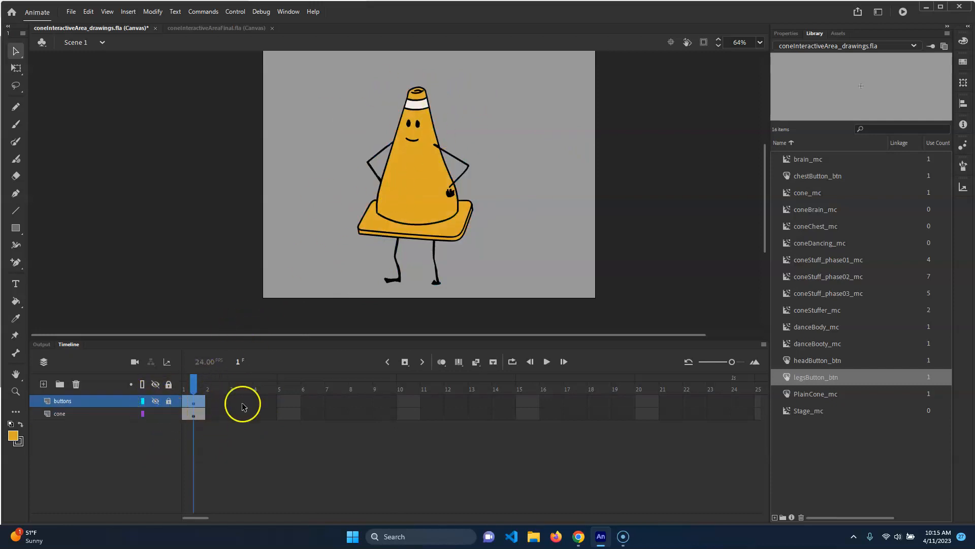
- Select the cone on the stage to inspect it as one object, and make the buttons layer active again
left_click(400, 175)
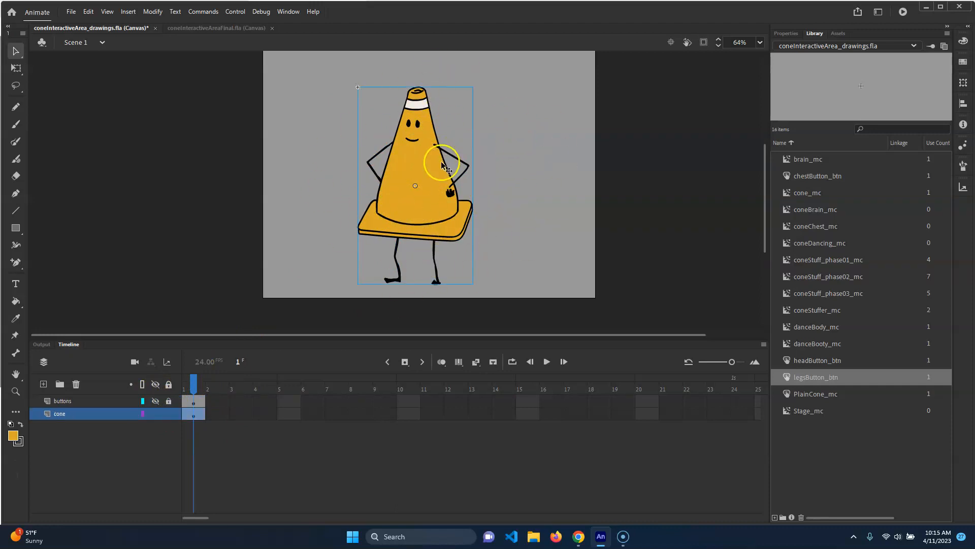
left_click(65, 414)
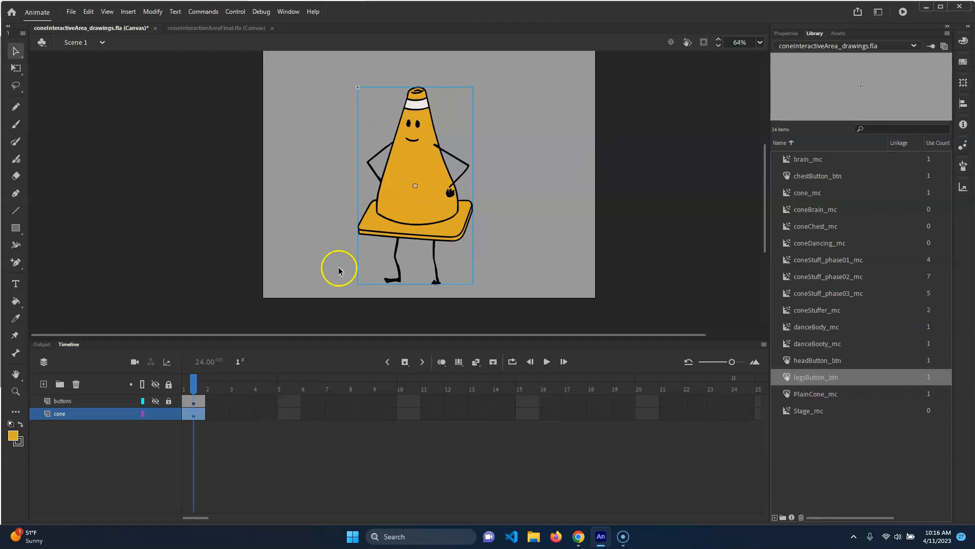
left_click(65, 401)
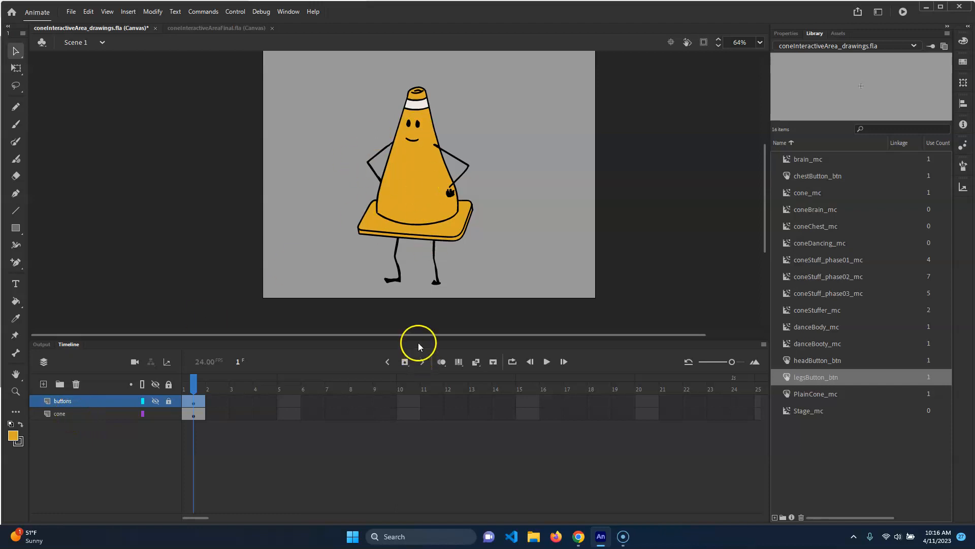
key("alt+p")
left_click(490, 281)
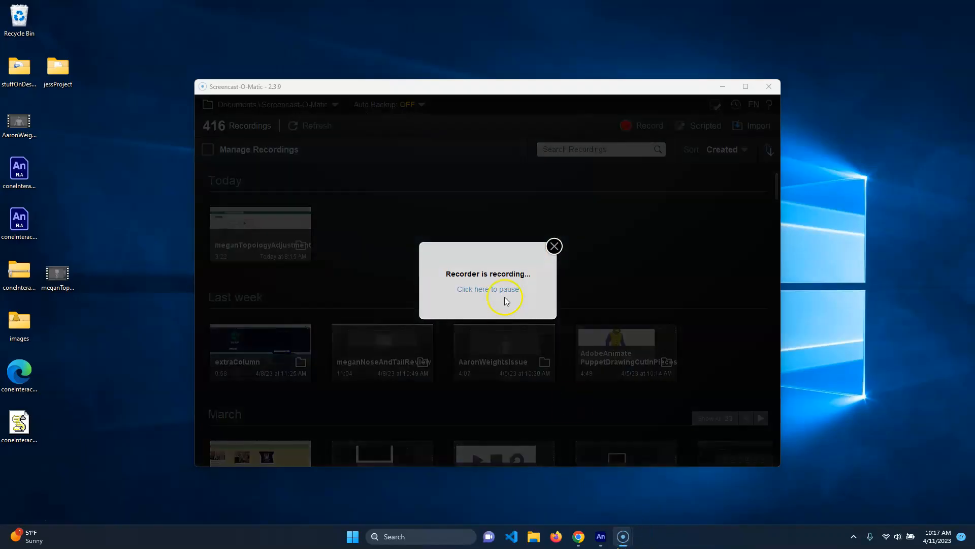